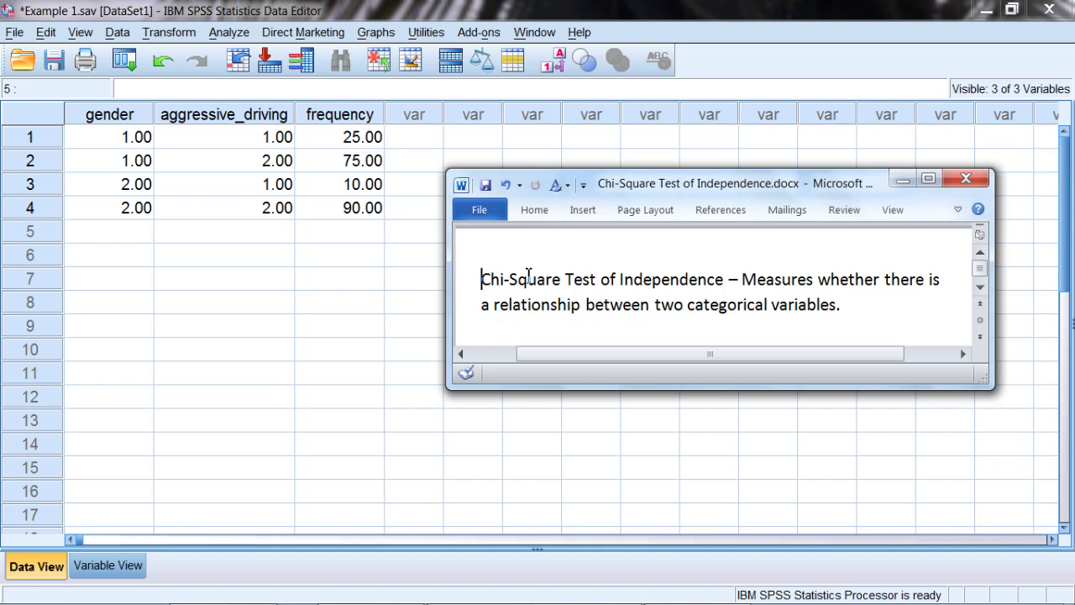
# Step: Highlight the chi-square test name and the question relating gender to aggressive driving behavior
pyautogui.moveTo(481, 279); pyautogui.dragTo(847, 305)
pyautogui.click(977, 290)
pyautogui.scroll(-1, 977, 294)
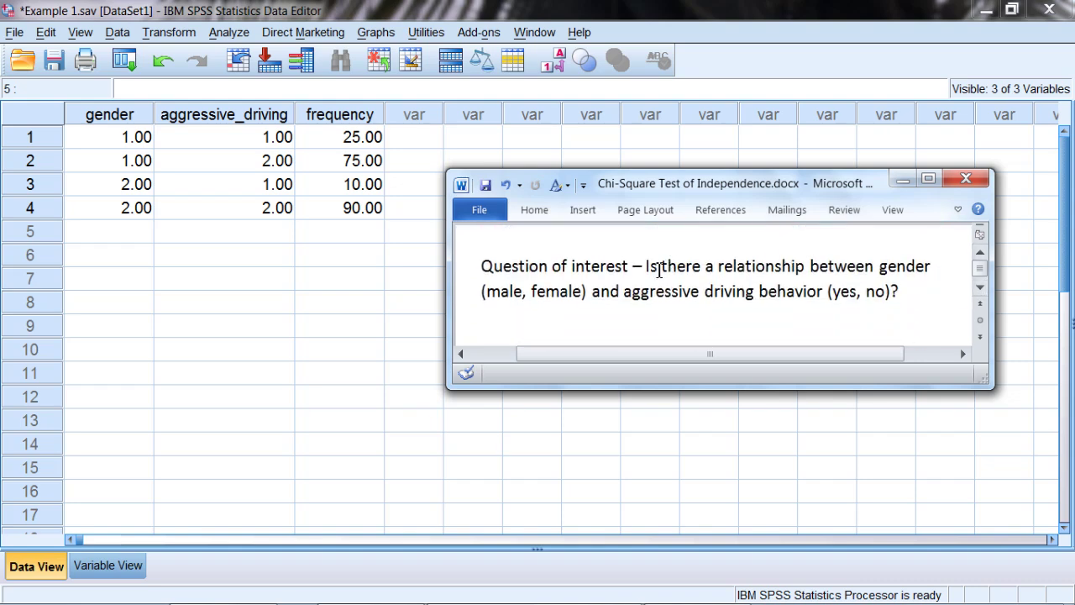
pyautogui.moveTo(658, 270); pyautogui.dragTo(906, 273)
pyautogui.moveTo(827, 291); pyautogui.dragTo(593, 291)
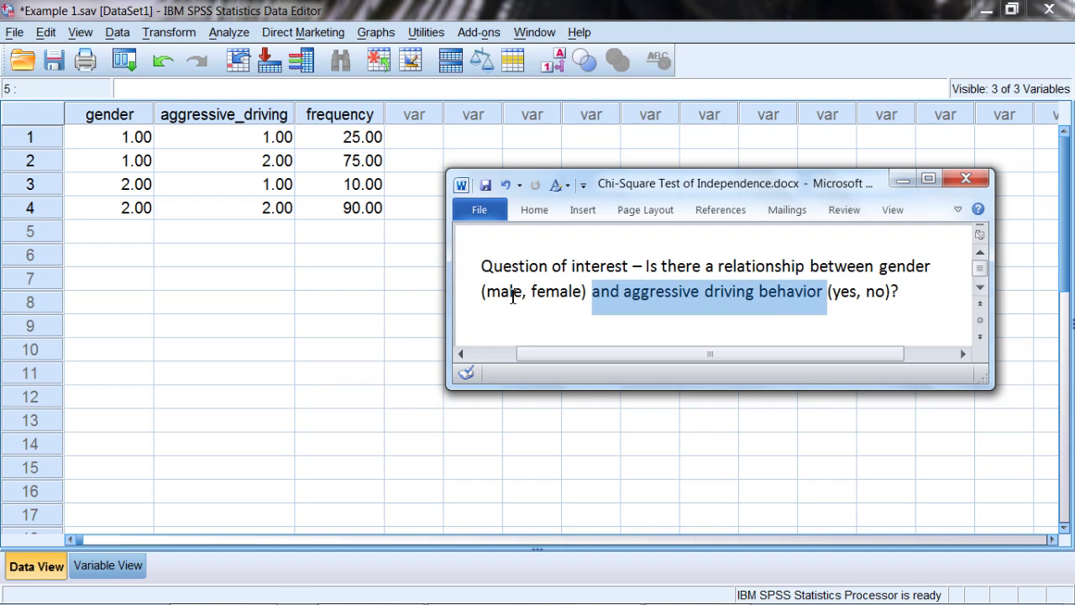
# Step: Highlight the male and female categories and the answer 'no' in the Word notes
pyautogui.doubleClick(509, 291)
pyautogui.doubleClick(546, 294)
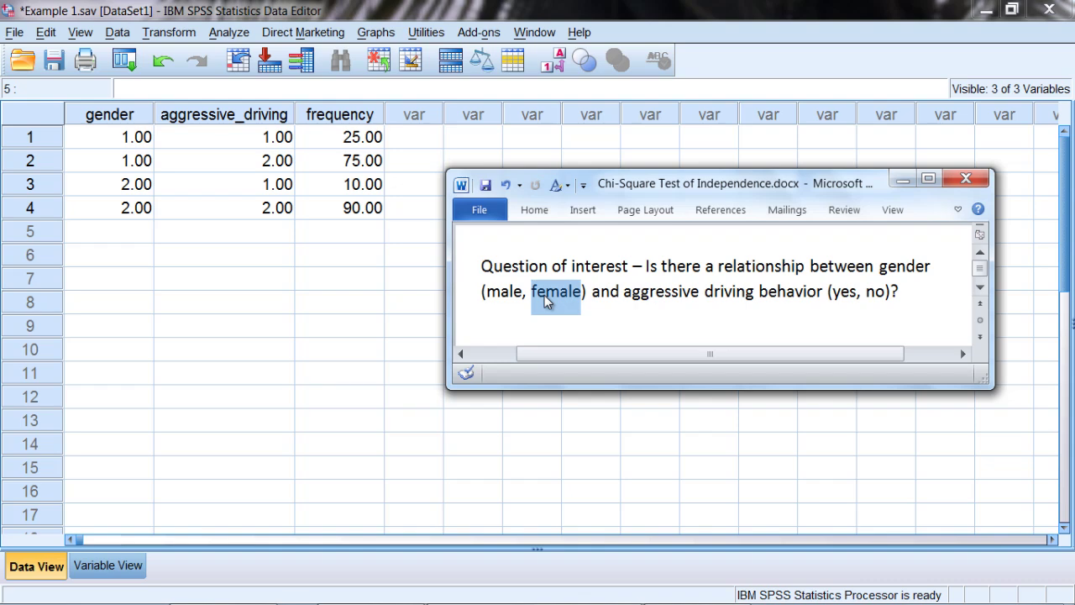
pyautogui.doubleClick(496, 294)
pyautogui.doubleClick(550, 290)
pyautogui.click(838, 292)
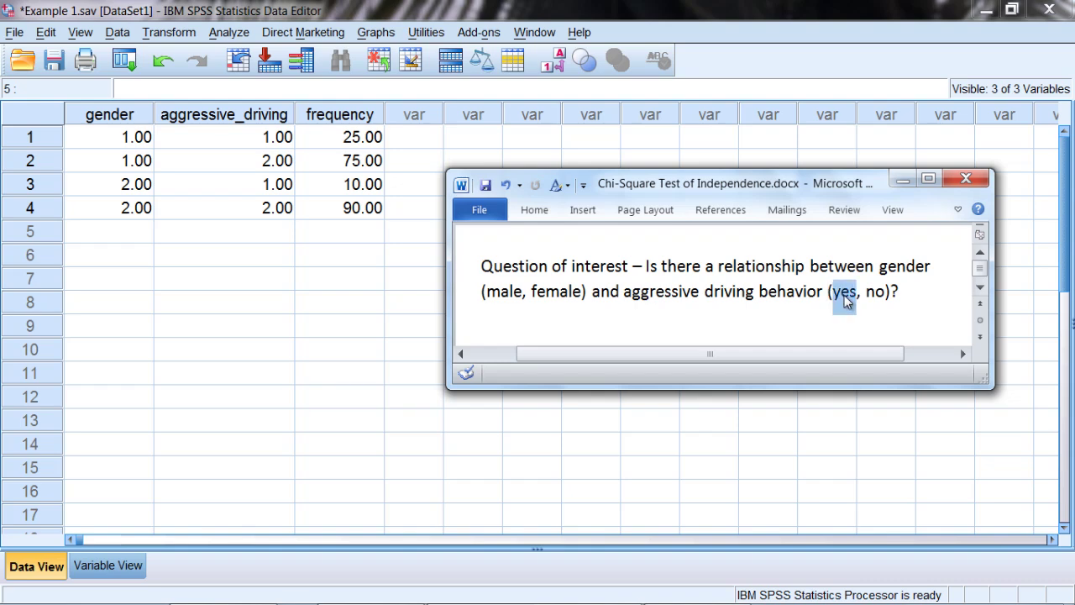
pyautogui.doubleClick(876, 292)
# Step: Highlight 'gender', 'female', 'aggressive driving behavior' and the yes/no answers
pyautogui.doubleClick(905, 270)
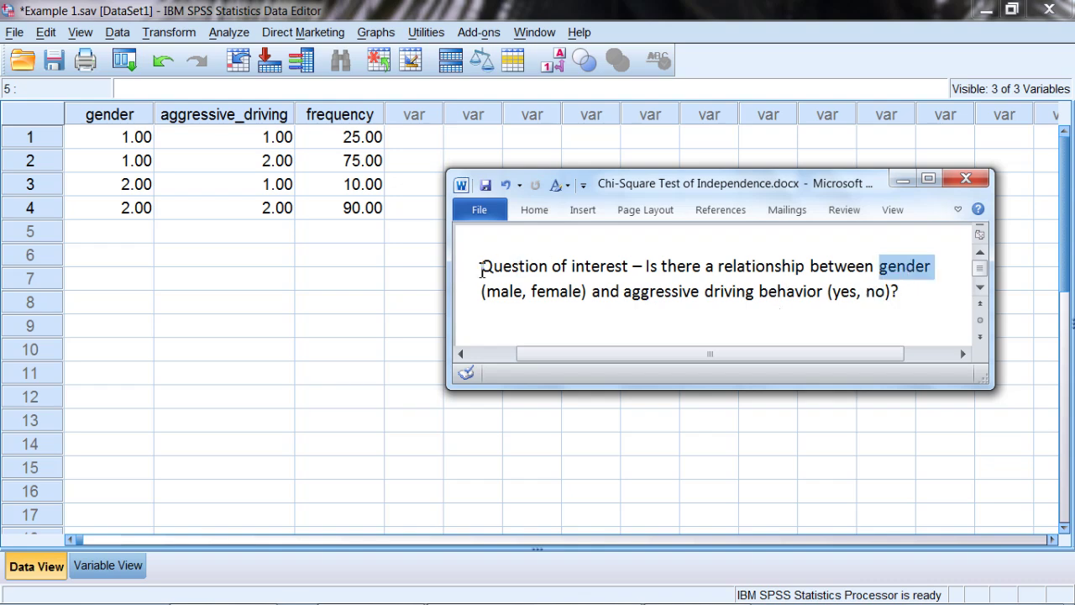
pyautogui.click(510, 294)
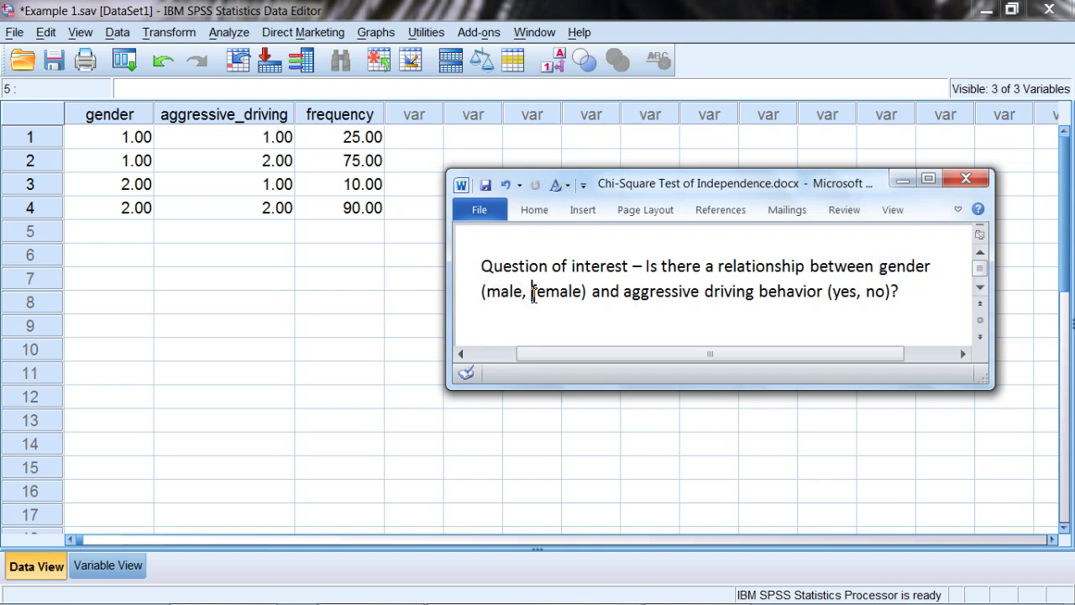
pyautogui.doubleClick(536, 294)
pyautogui.click(651, 294)
pyautogui.moveTo(651, 294); pyautogui.dragTo(781, 308)
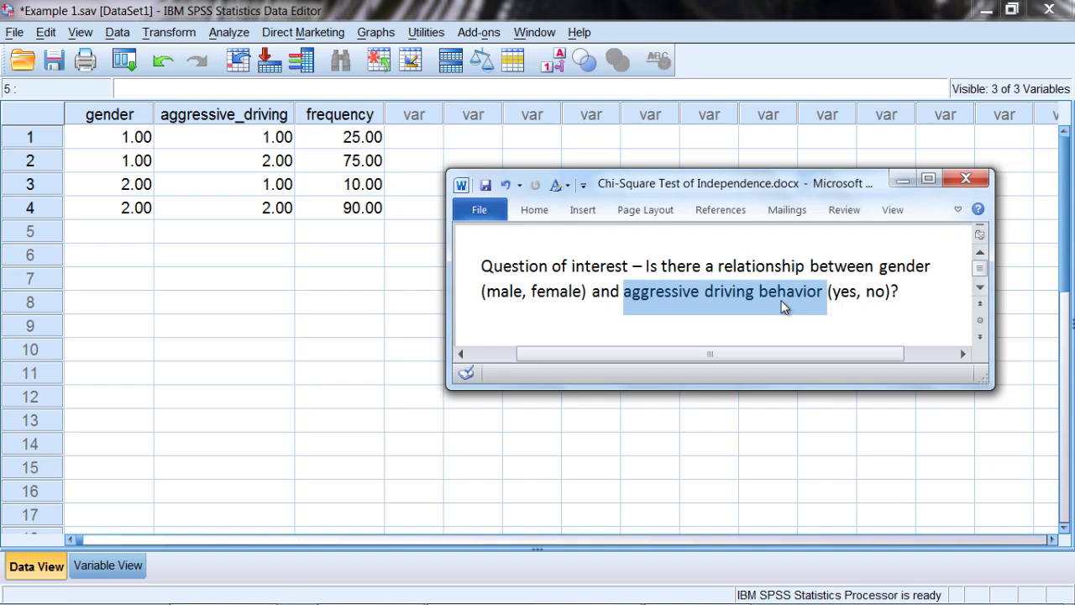
pyautogui.doubleClick(843, 294)
pyautogui.doubleClick(873, 293)
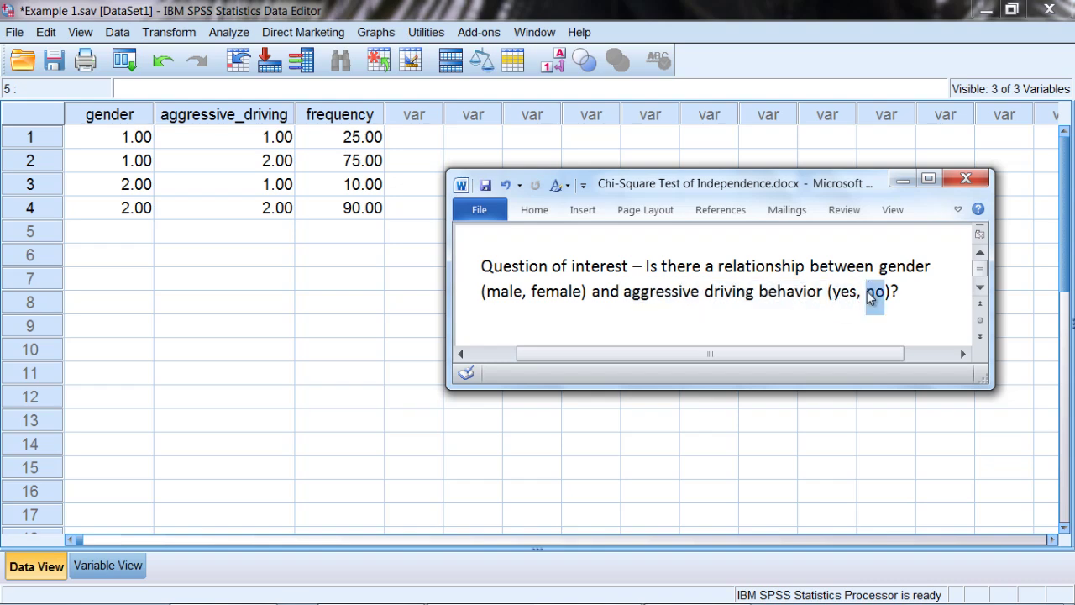
# Step: Highlight the chi-square test definition and the question's key terms, then return to the SPSS data sheet
pyautogui.scroll(3, 980, 262)
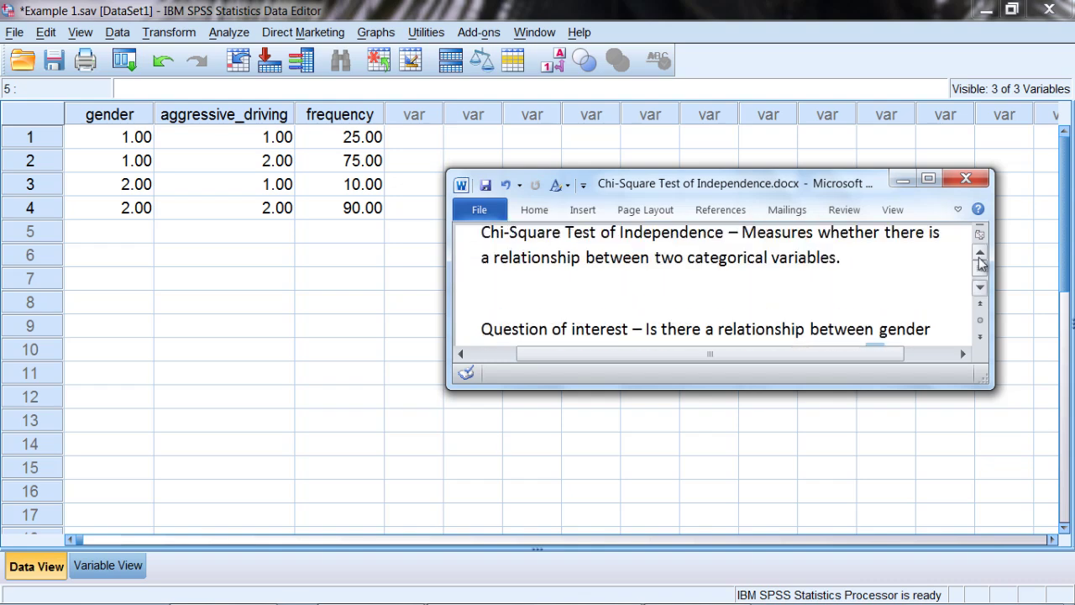
pyautogui.moveTo(746, 251); pyautogui.dragTo(862, 276)
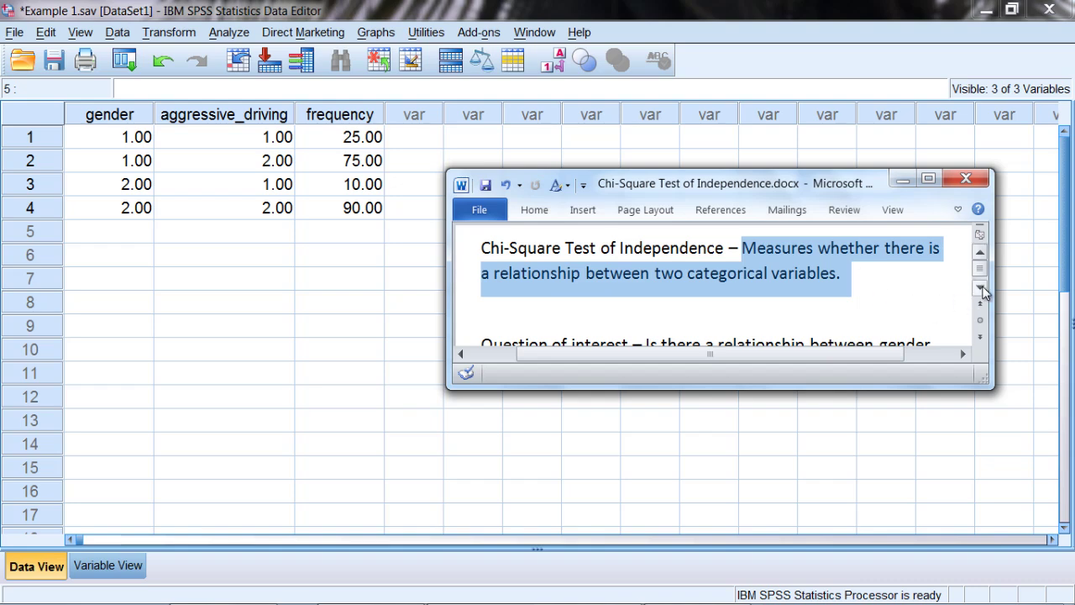
pyautogui.click(980, 288)
pyautogui.click(980, 287)
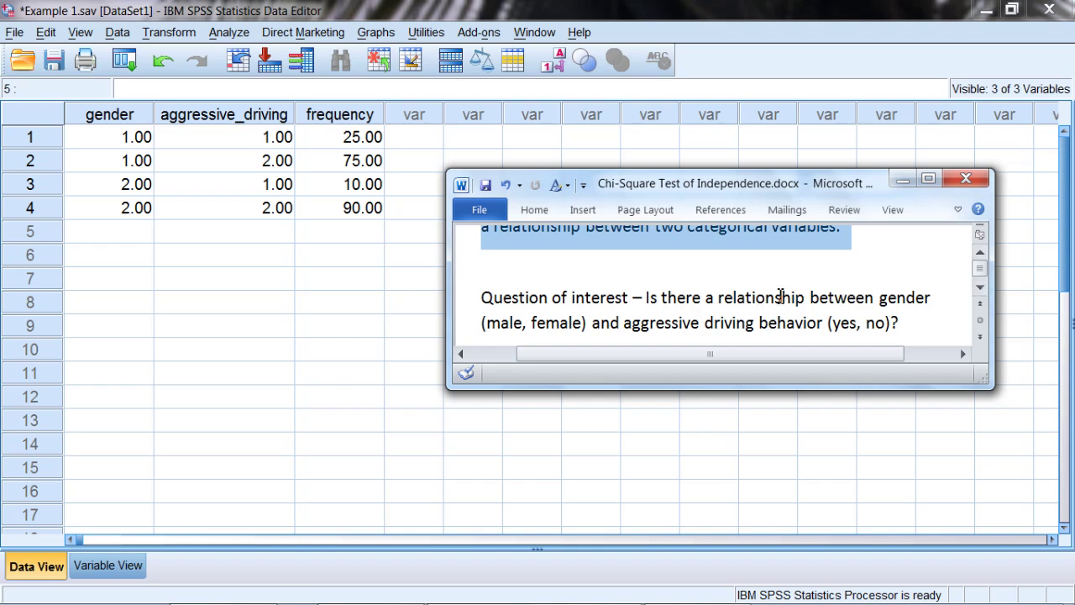
pyautogui.doubleClick(897, 298)
pyautogui.moveTo(670, 327); pyautogui.dragTo(781, 333)
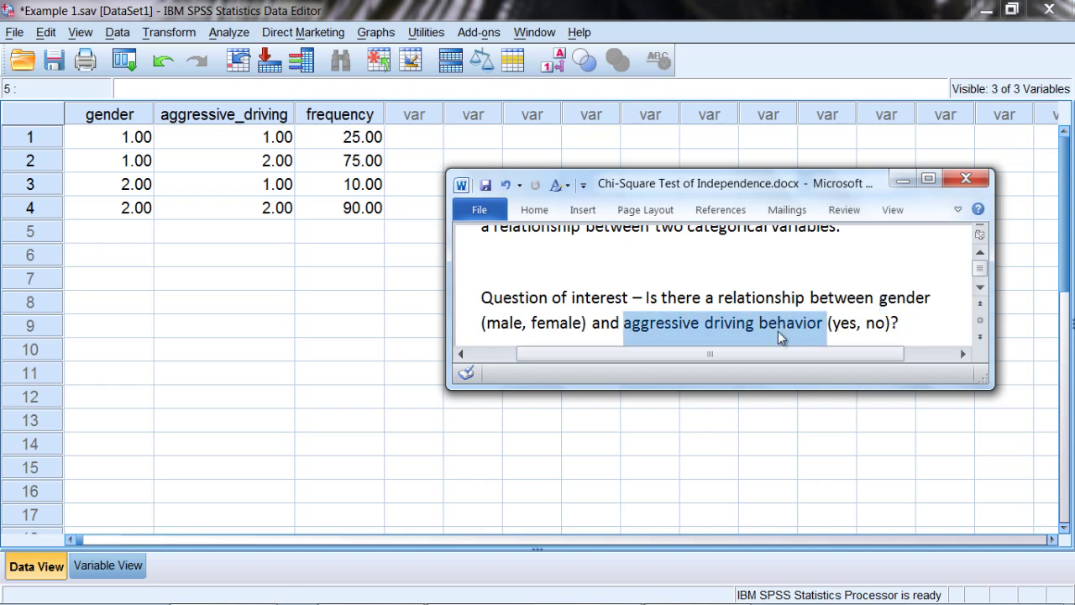
pyautogui.click(340, 326)
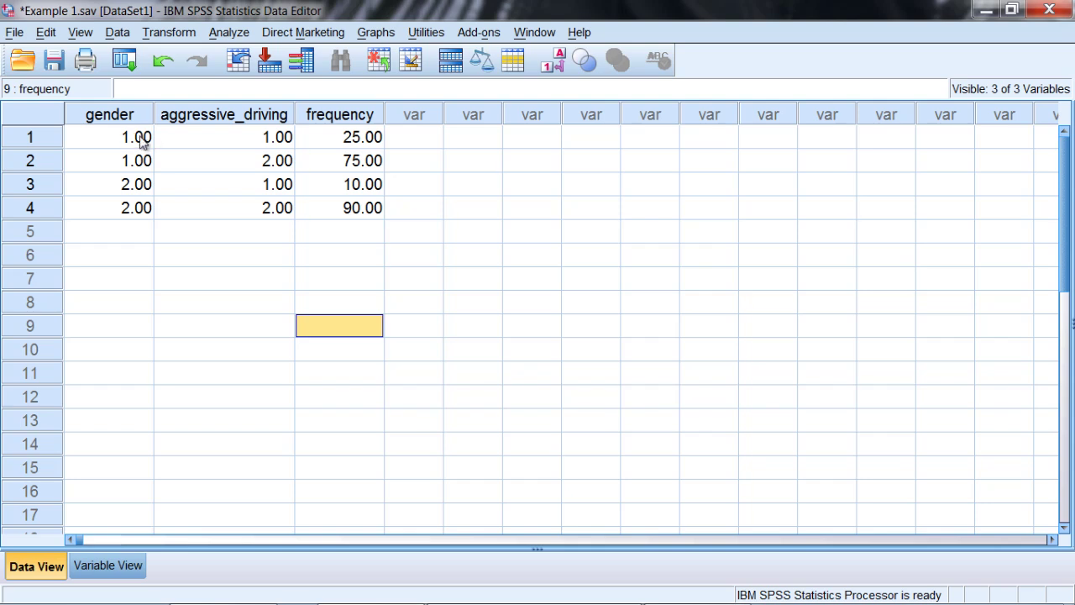
pyautogui.moveTo(140, 138); pyautogui.dragTo(319, 122)
pyautogui.click(210, 231)
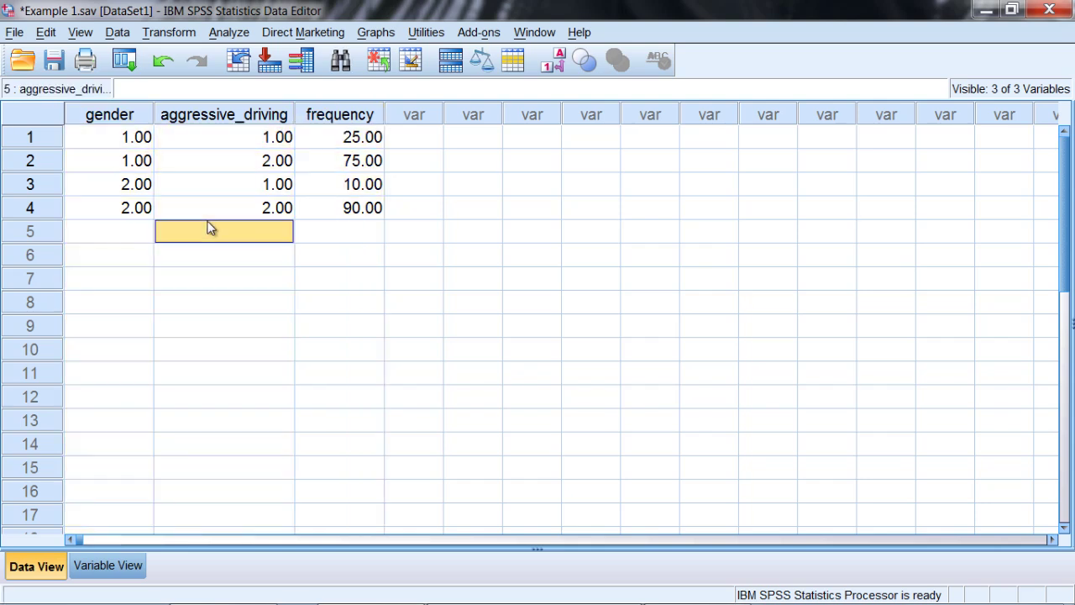
pyautogui.click(115, 115)
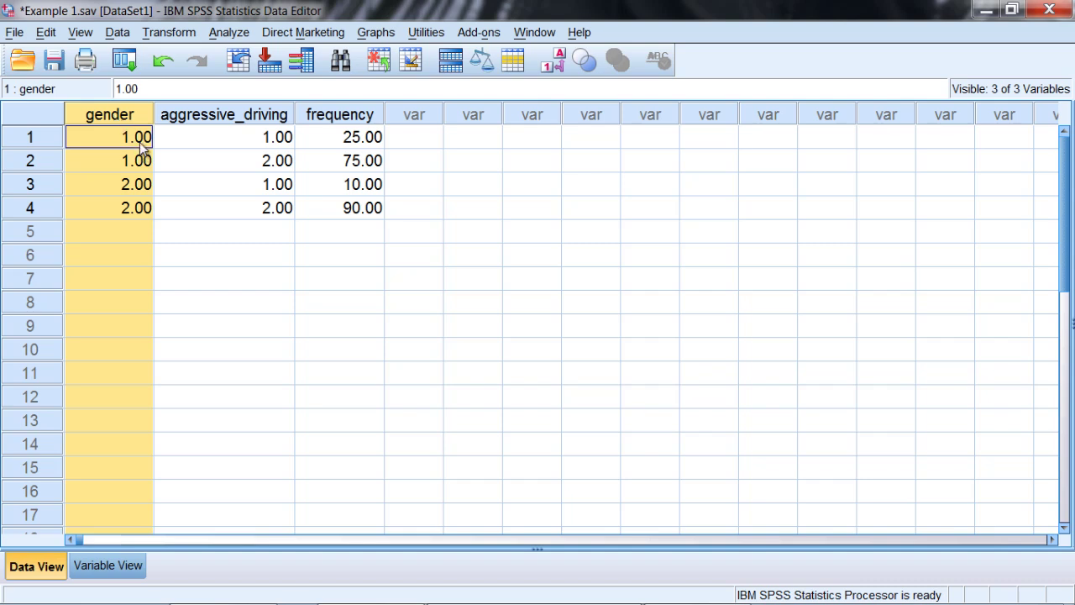
pyautogui.click(216, 115)
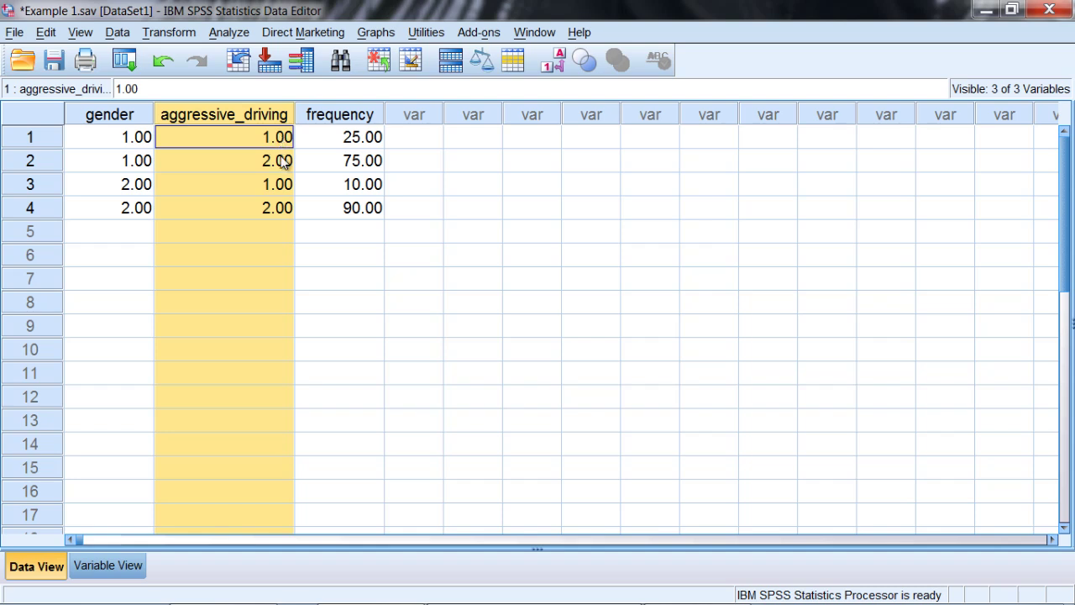
pyautogui.click(328, 116)
pyautogui.moveTo(344, 128); pyautogui.dragTo(374, 210)
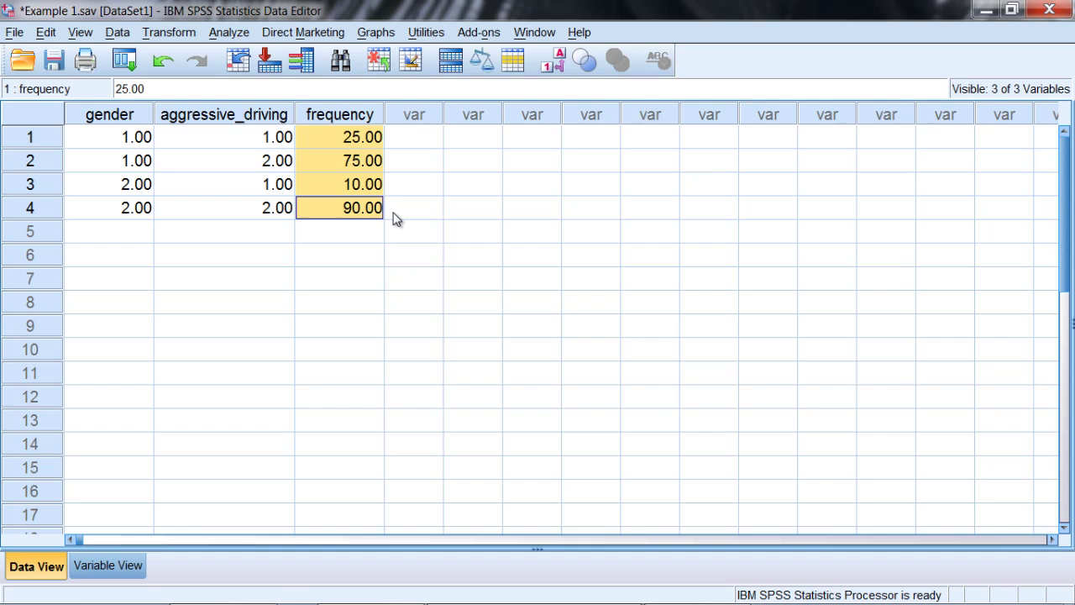
pyautogui.click(359, 142)
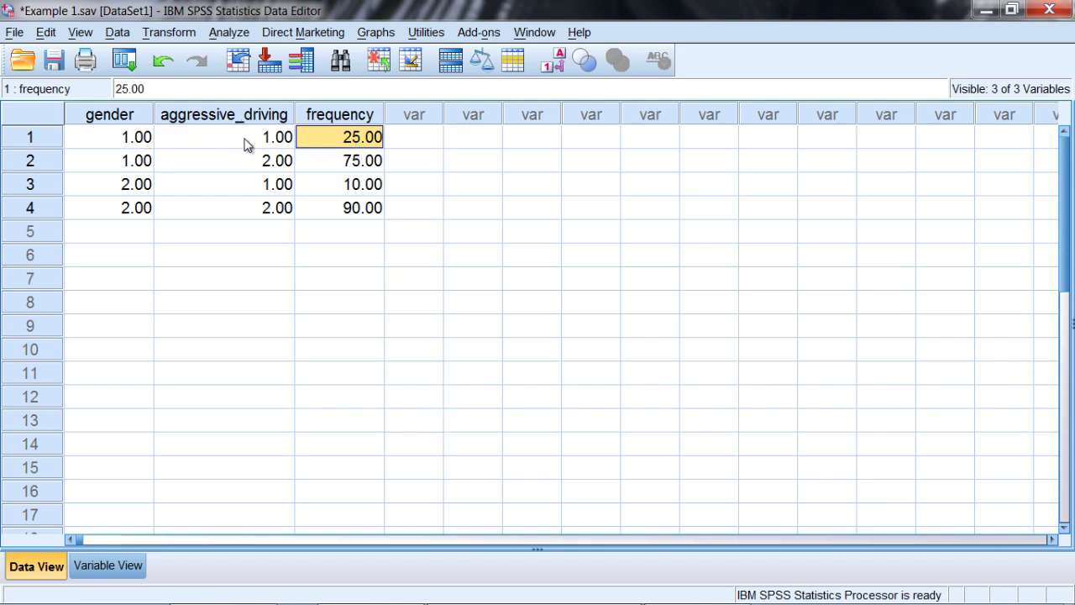
pyautogui.click(329, 160)
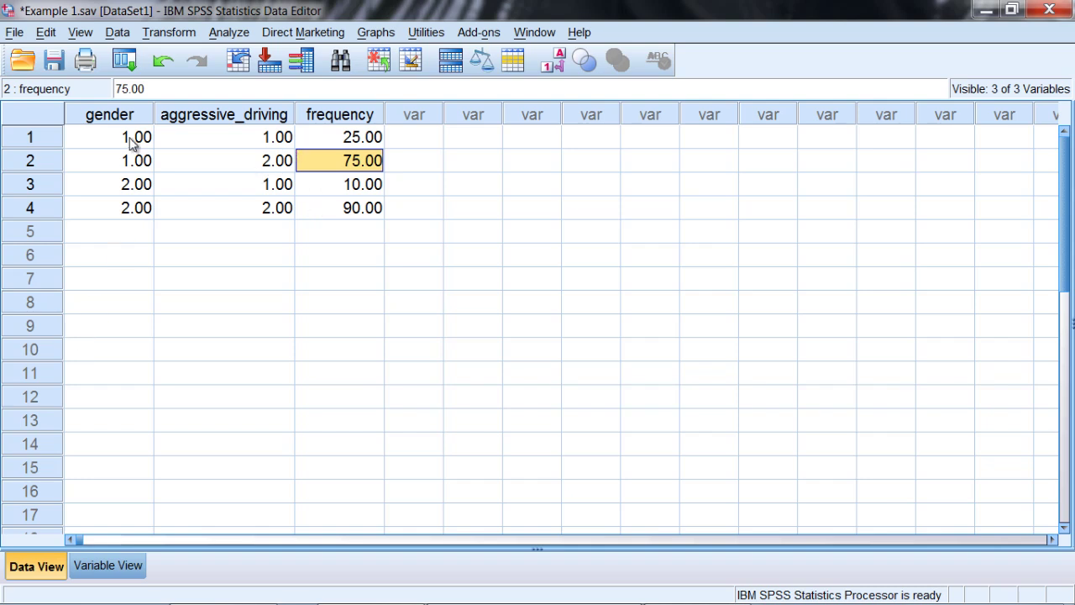
pyautogui.moveTo(130, 143); pyautogui.dragTo(132, 211)
pyautogui.moveTo(247, 137); pyautogui.dragTo(243, 215)
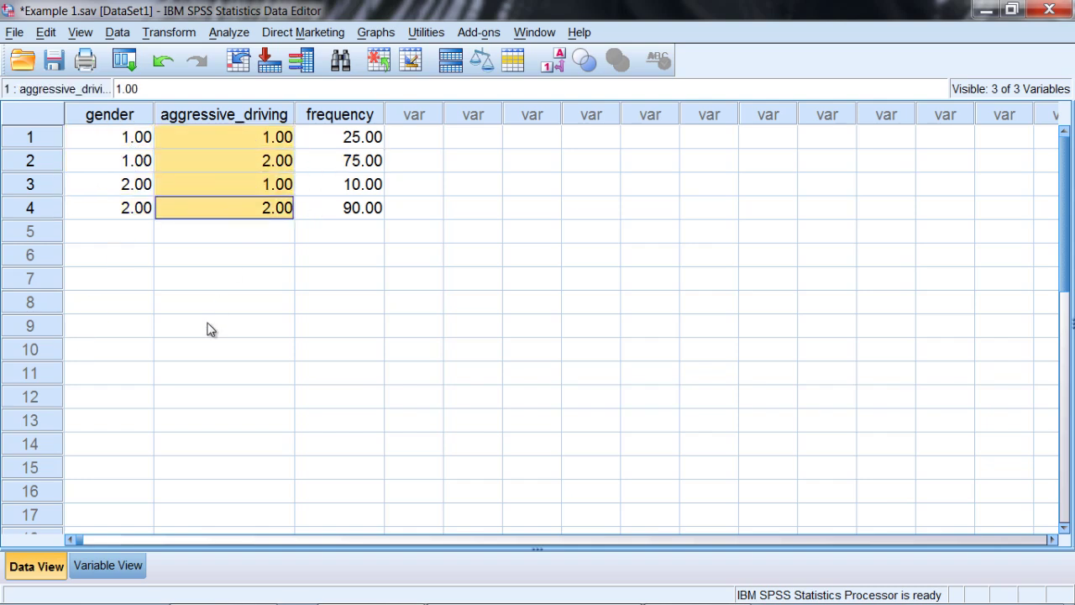
pyautogui.click(108, 567)
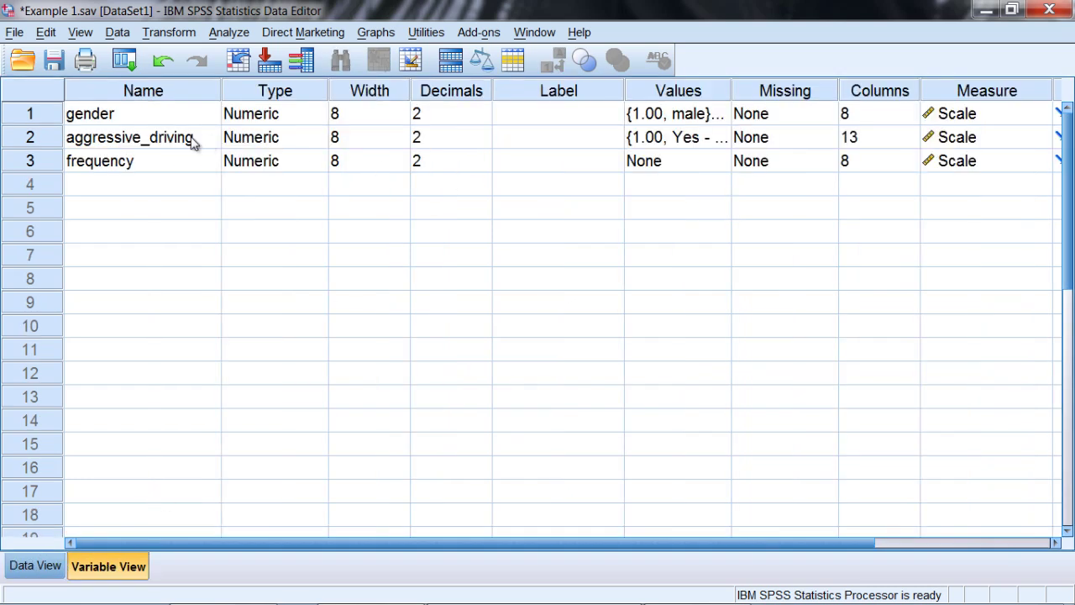
pyautogui.click(714, 113)
pyautogui.click(720, 118)
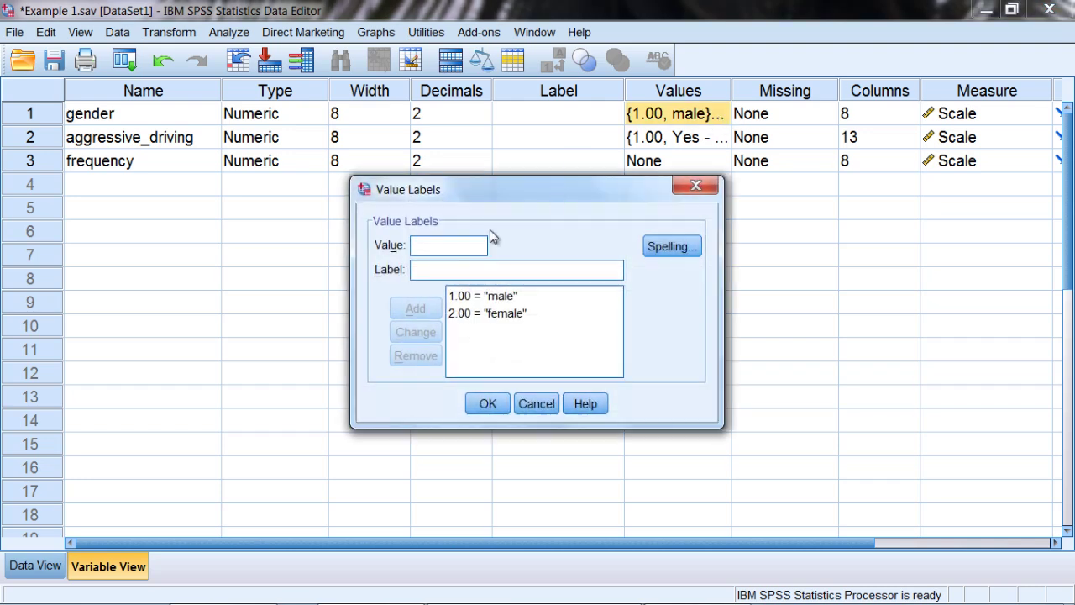
pyautogui.click(482, 297)
pyautogui.click(485, 313)
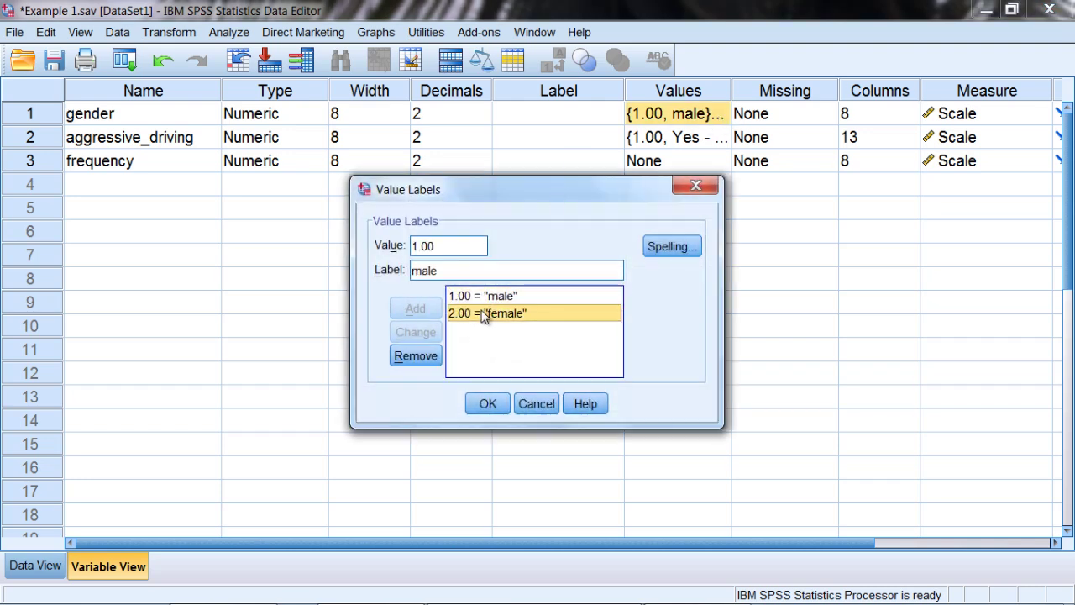
pyautogui.click(542, 405)
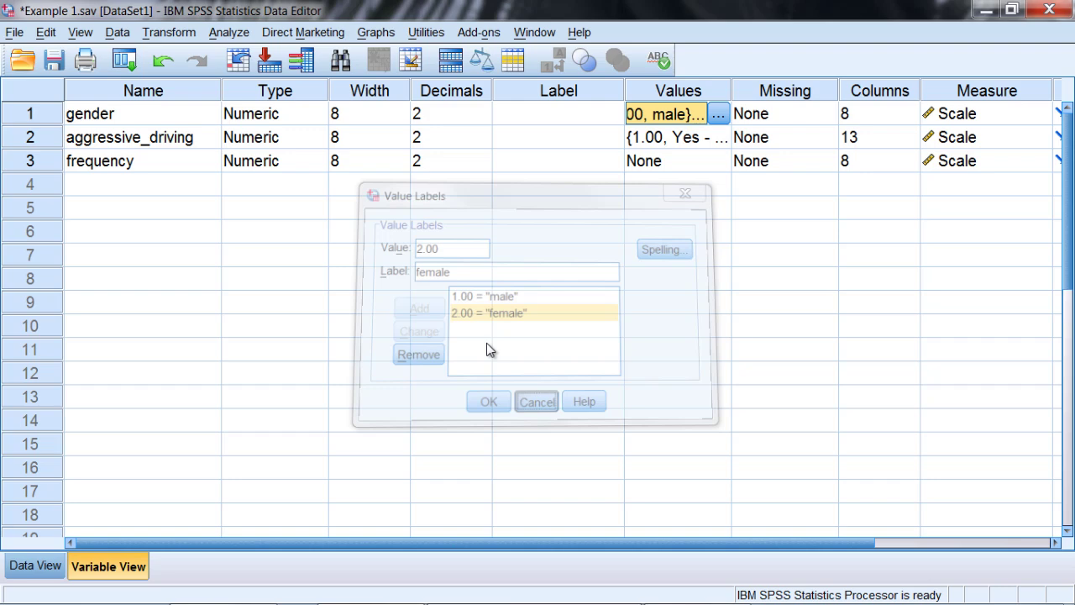
pyautogui.doubleClick(719, 138)
pyautogui.click(472, 296)
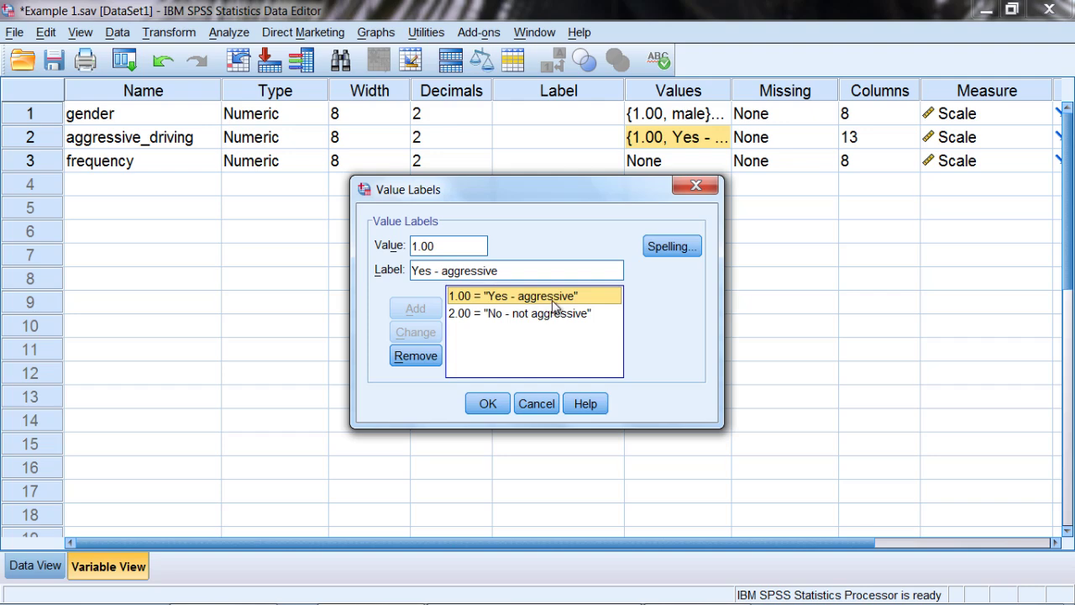
pyautogui.click(495, 315)
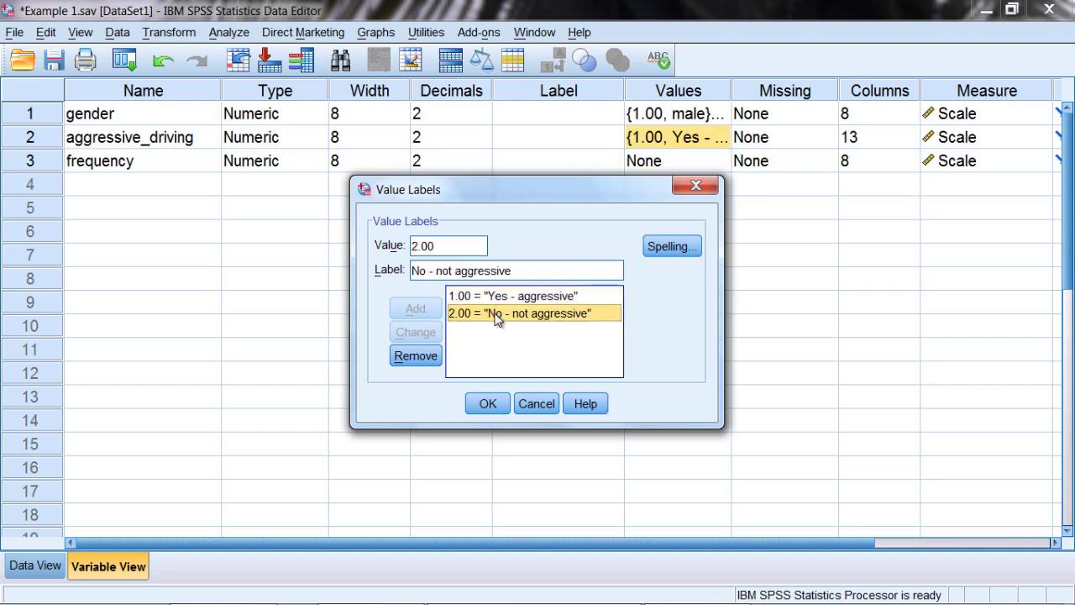
pyautogui.click(540, 405)
pyautogui.click(47, 569)
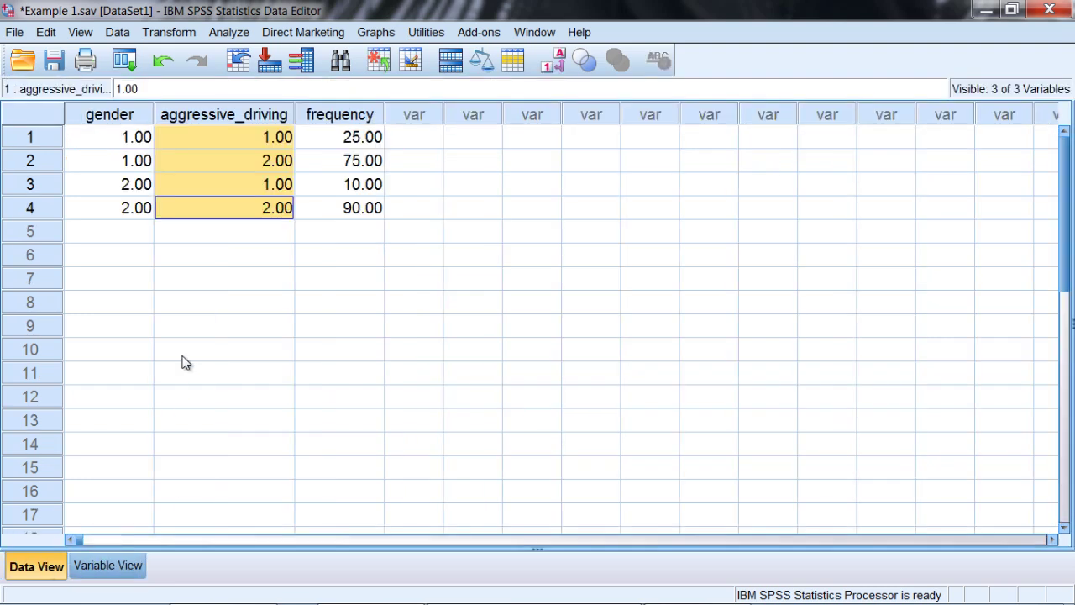
# Step: Turn on value labels and check row 1: male, Yes - aggressive, frequency 25
pyautogui.click(142, 142)
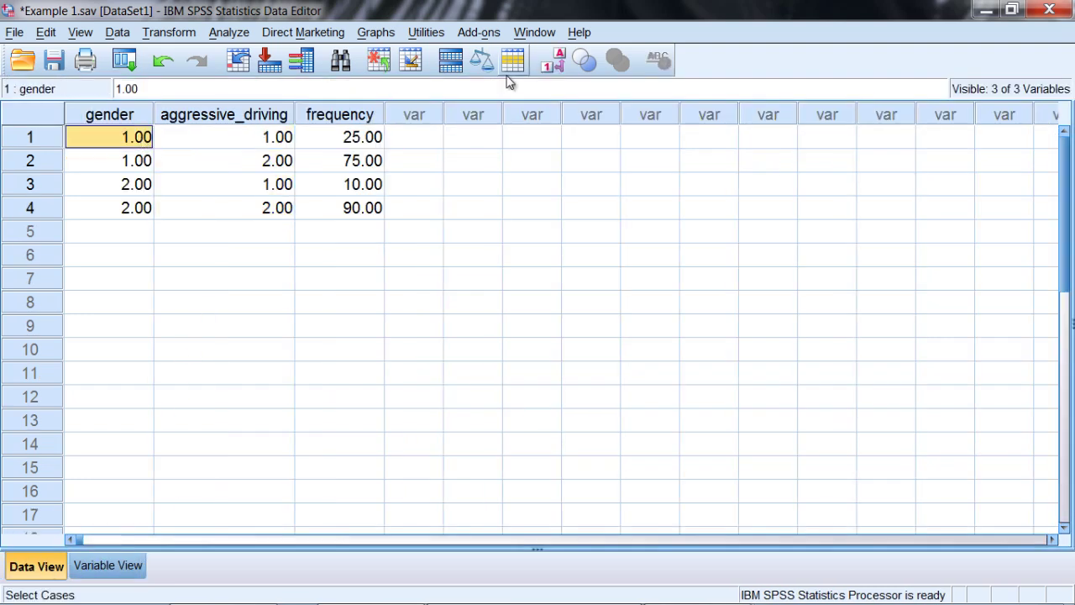
pyautogui.click(557, 66)
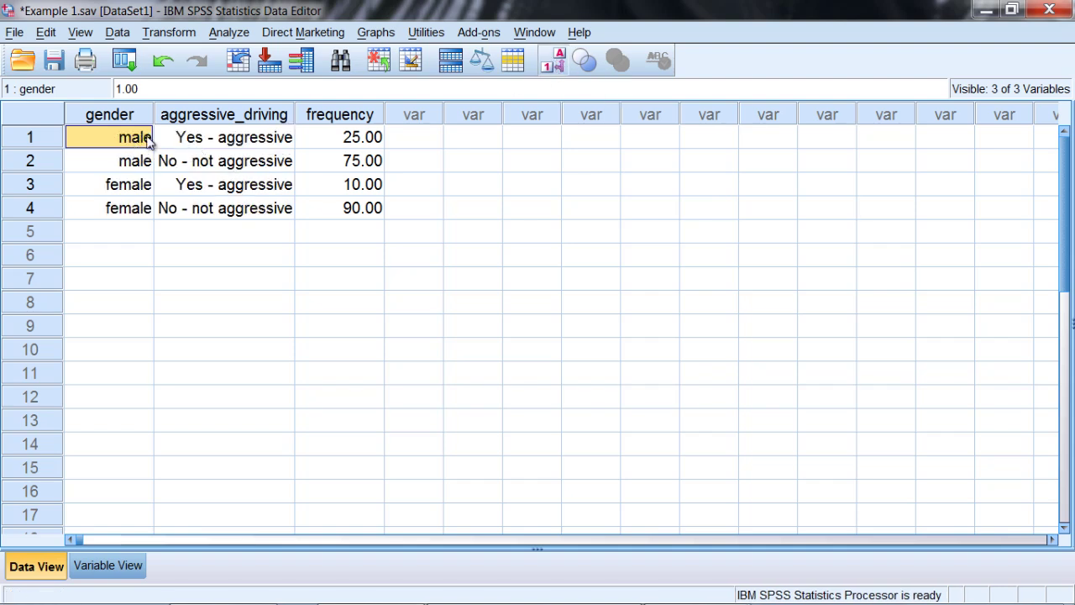
pyautogui.click(357, 142)
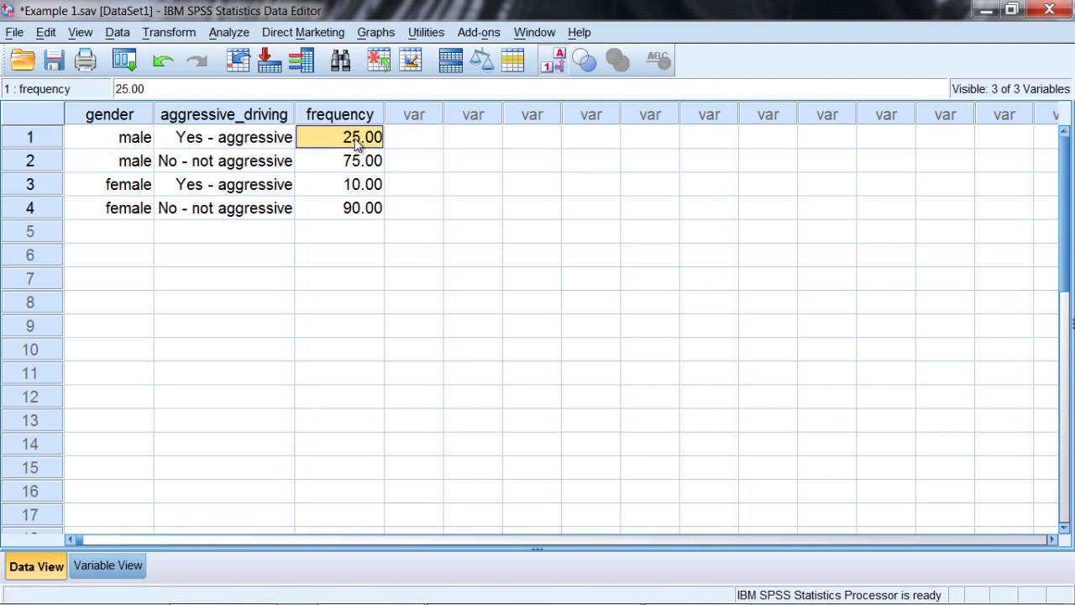
pyautogui.click(135, 142)
pyautogui.click(220, 141)
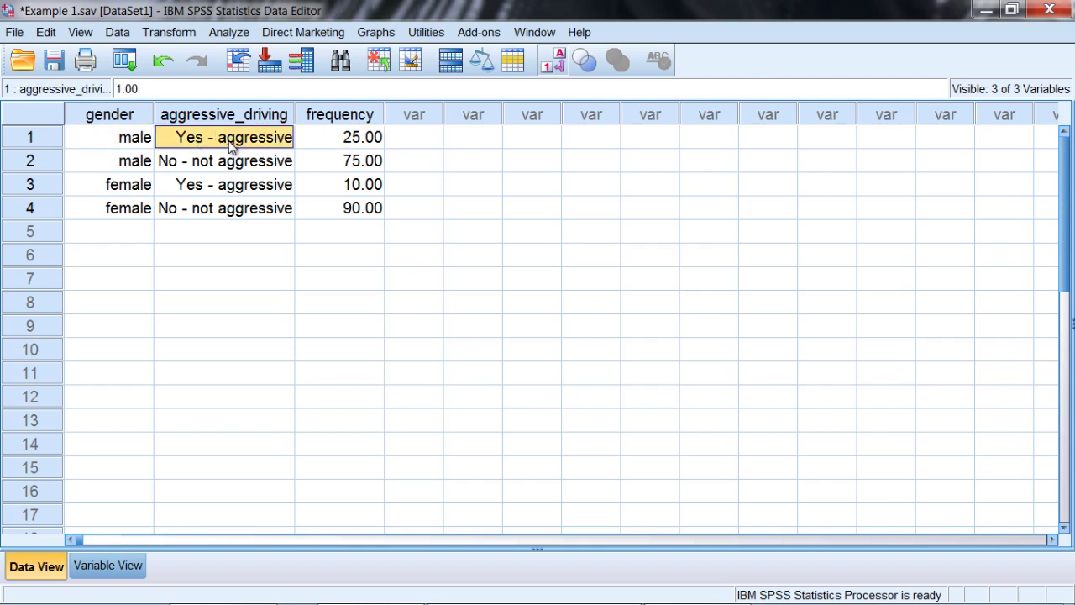
# Step: Check rows 2–4 labels and counts: male No 75, female Yes 10, female No 90
pyautogui.click(338, 162)
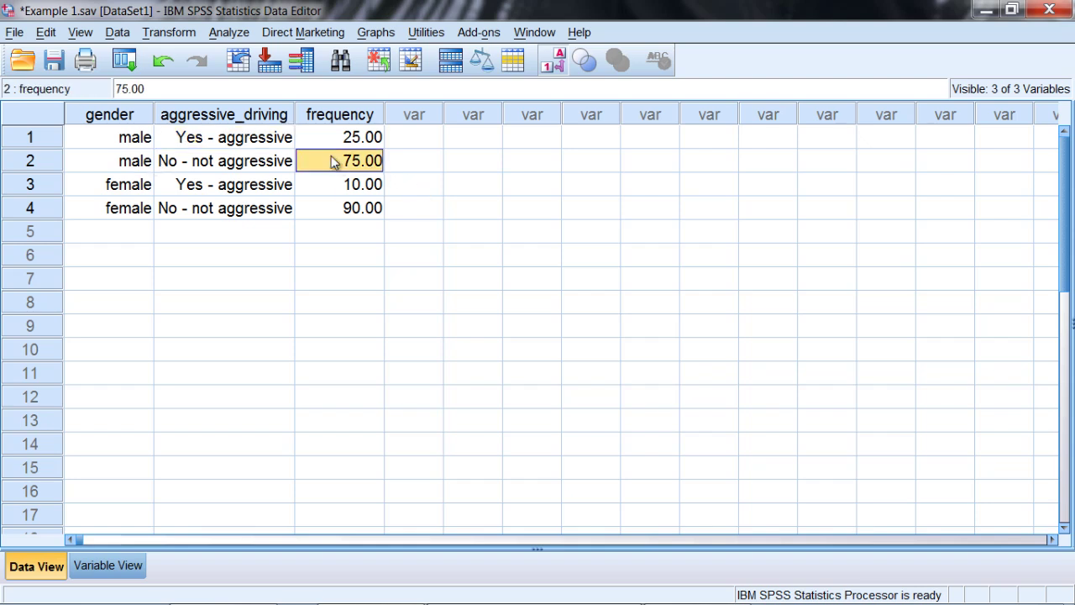
pyautogui.click(144, 160)
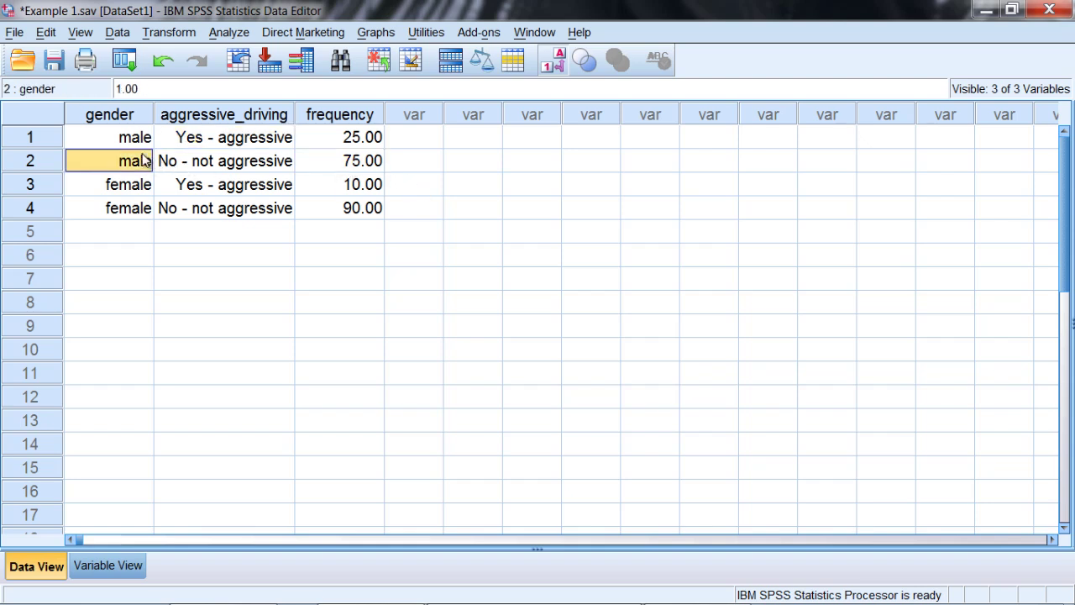
pyautogui.click(208, 166)
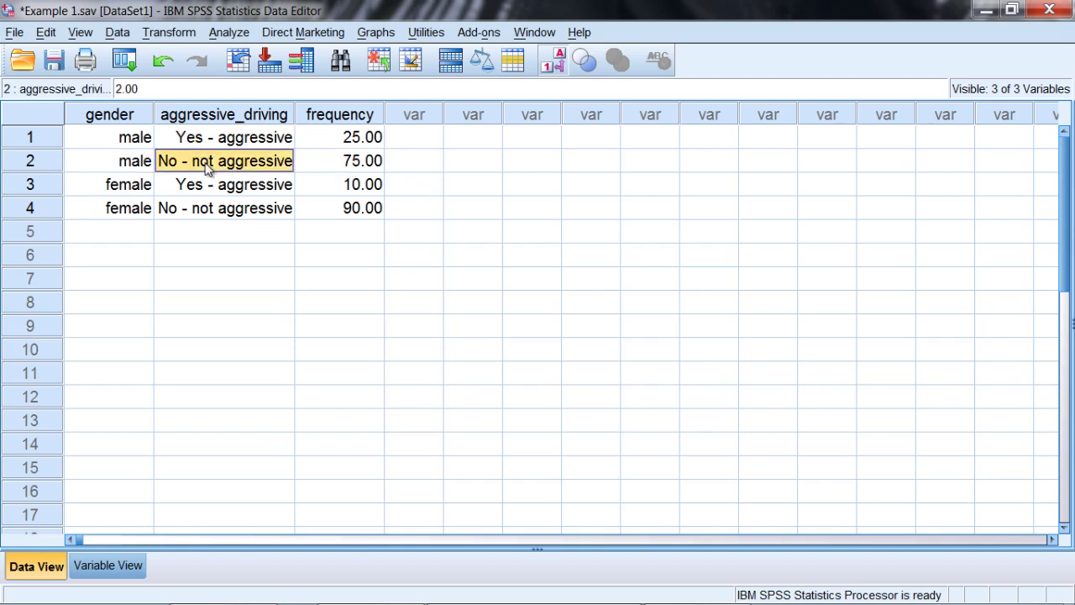
pyautogui.click(149, 187)
pyautogui.click(353, 195)
pyautogui.click(200, 193)
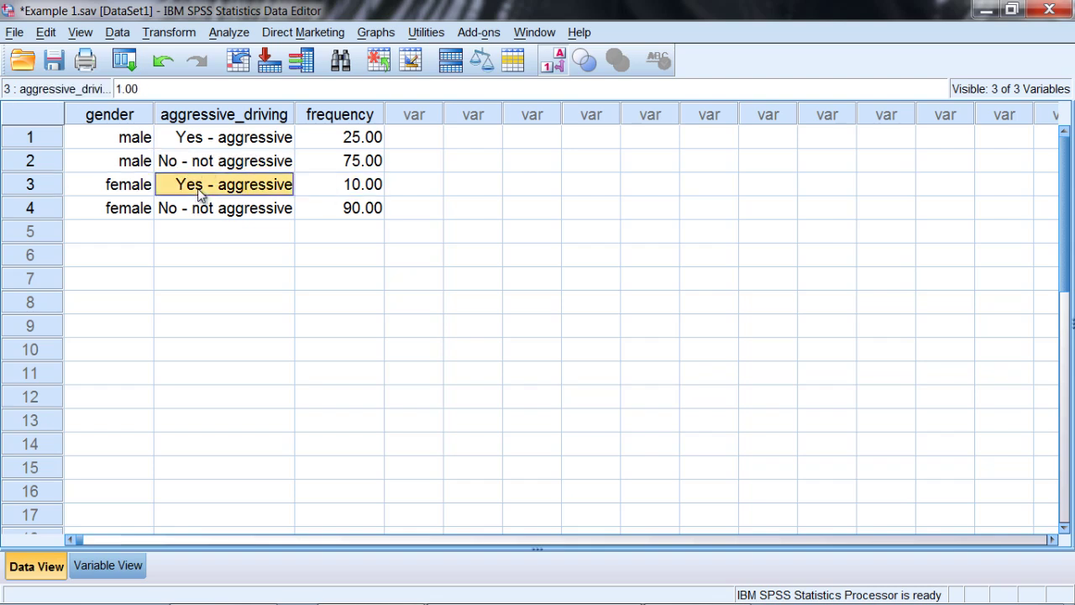
pyautogui.click(357, 213)
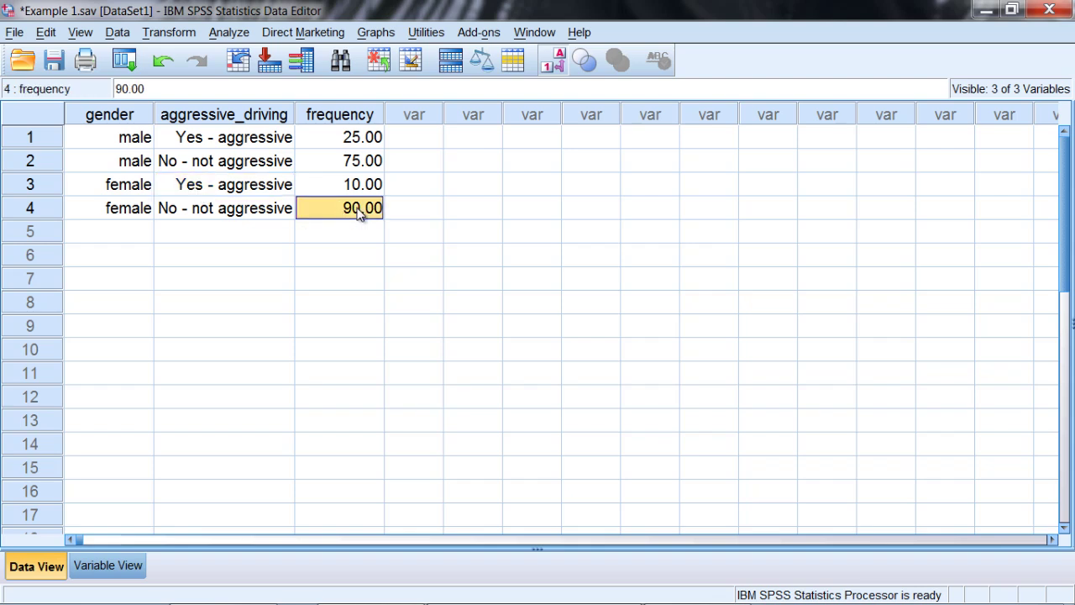
pyautogui.click(96, 215)
pyautogui.click(191, 216)
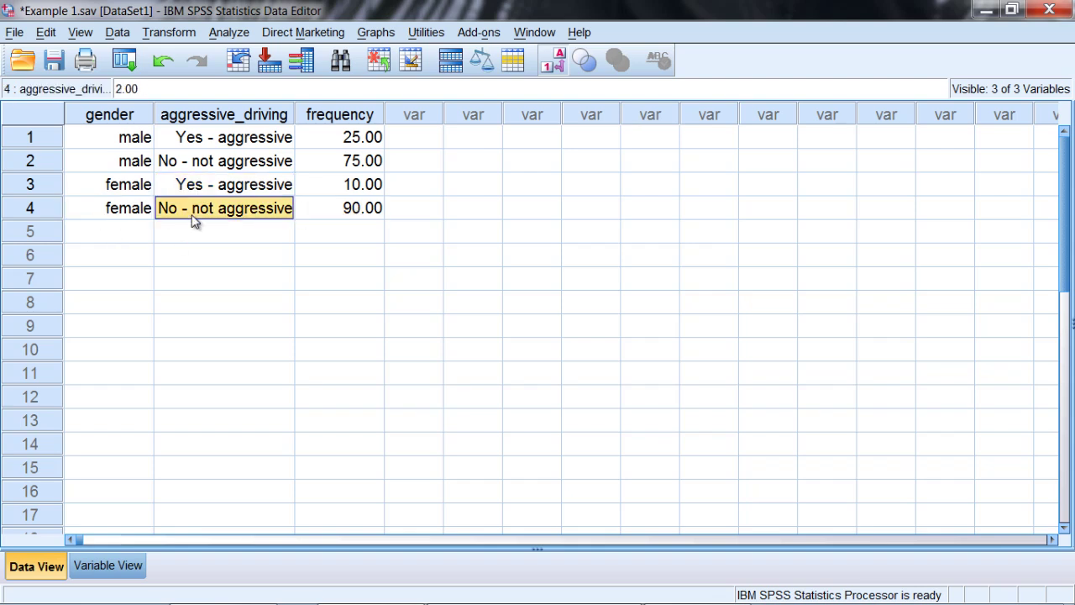
pyautogui.hotkey('ctrl', 'Home')
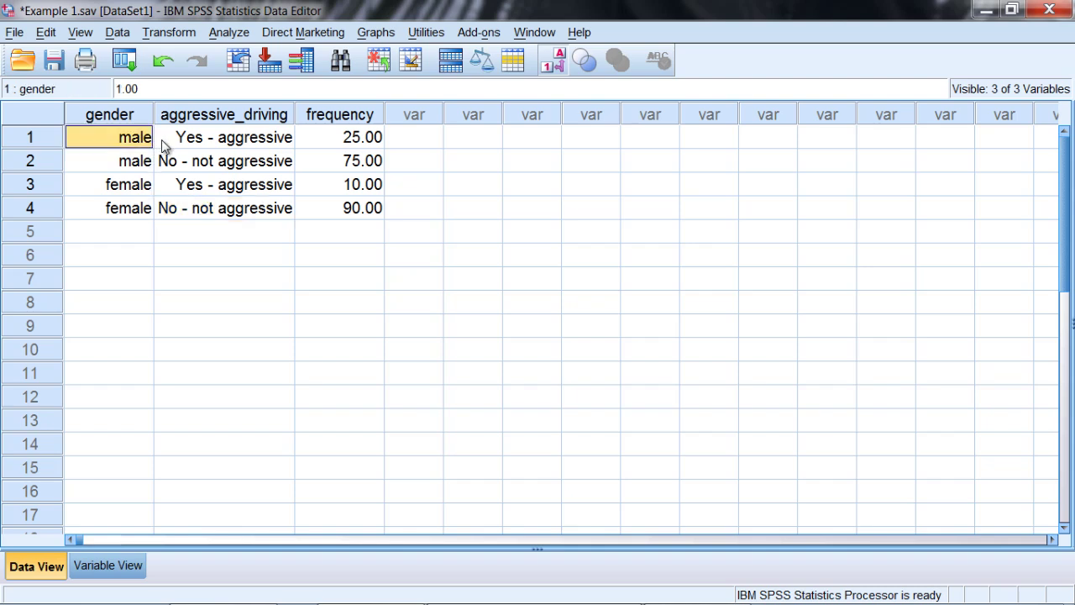
# Step: Select rows 1–4, view the first gender cell's choices, and turn value labels off to show 1.00/2.00 codes
pyautogui.click(186, 148)
pyautogui.moveTo(92, 144); pyautogui.dragTo(317, 202)
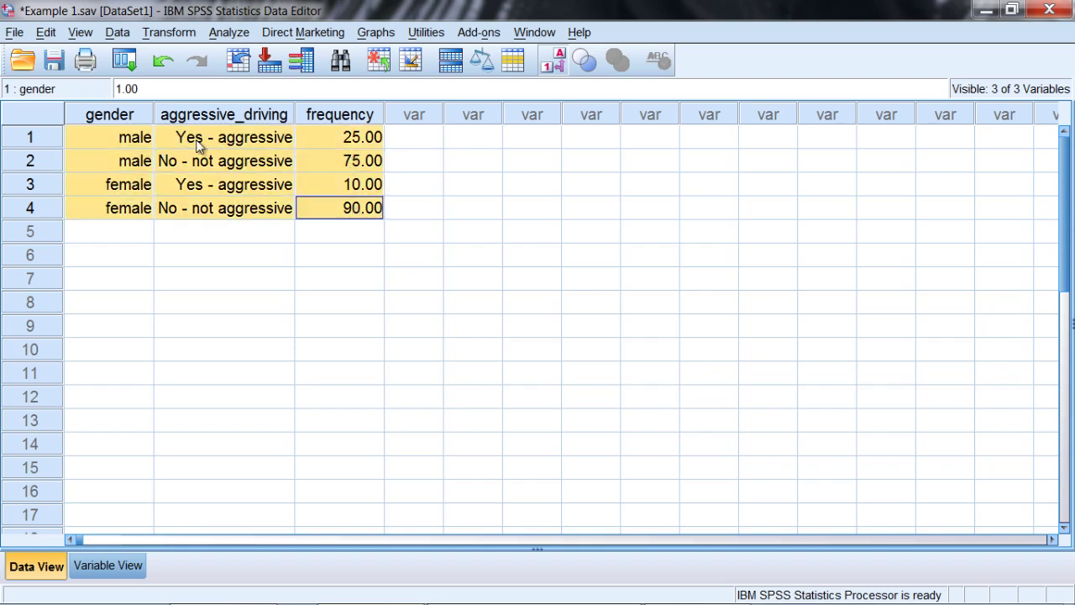
pyautogui.doubleClick(146, 143)
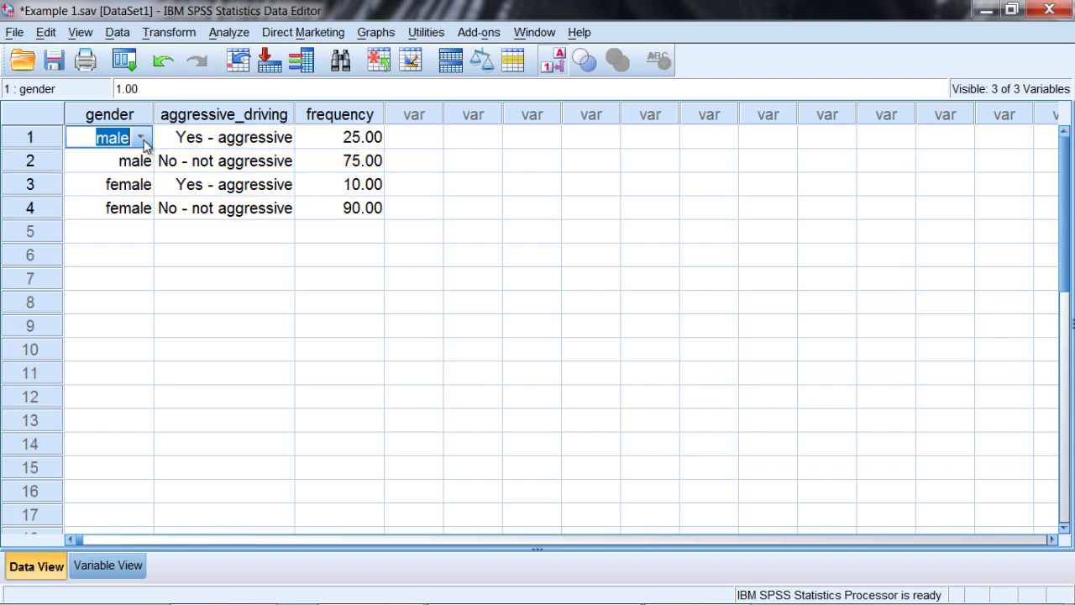
pyautogui.click(551, 65)
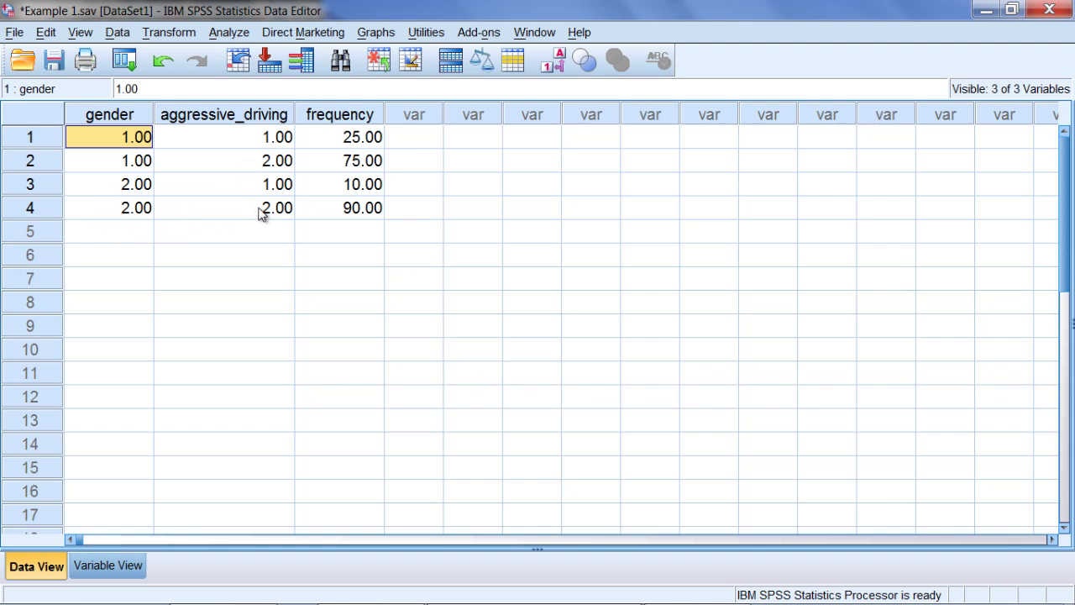
# Step: Step through the frequency counts 25, 75, 10 and 90 in rows 1–4
pyautogui.click(348, 163)
pyautogui.click(348, 188)
pyautogui.click(349, 210)
pyautogui.click(350, 142)
pyautogui.click(348, 164)
pyautogui.click(348, 190)
pyautogui.click(346, 208)
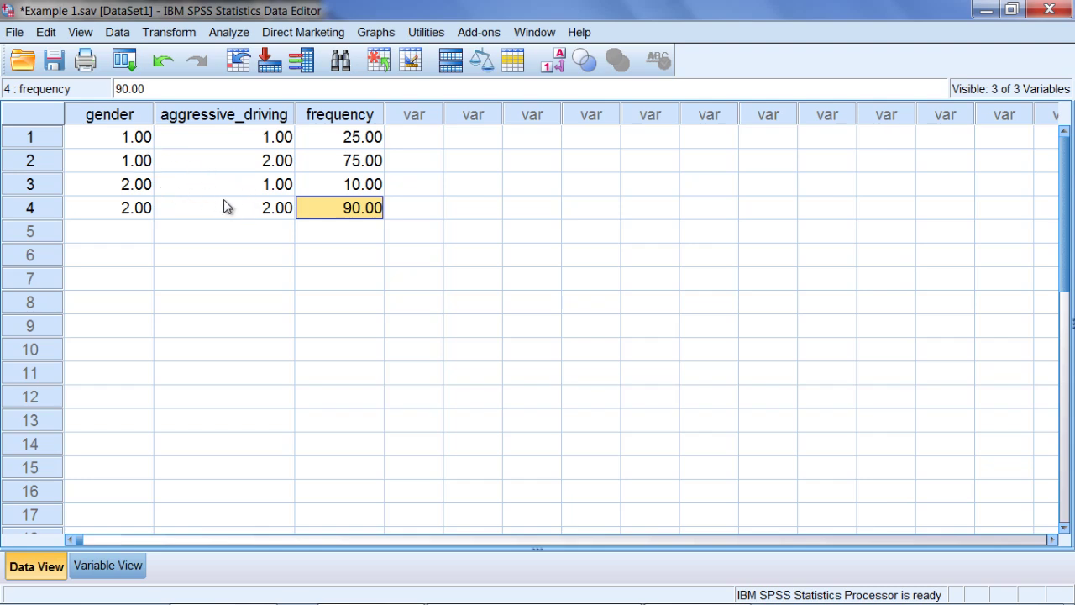
# Step: Check each row's gender and aggressive_driving codes, then turn value labels back on
pyautogui.click(134, 139)
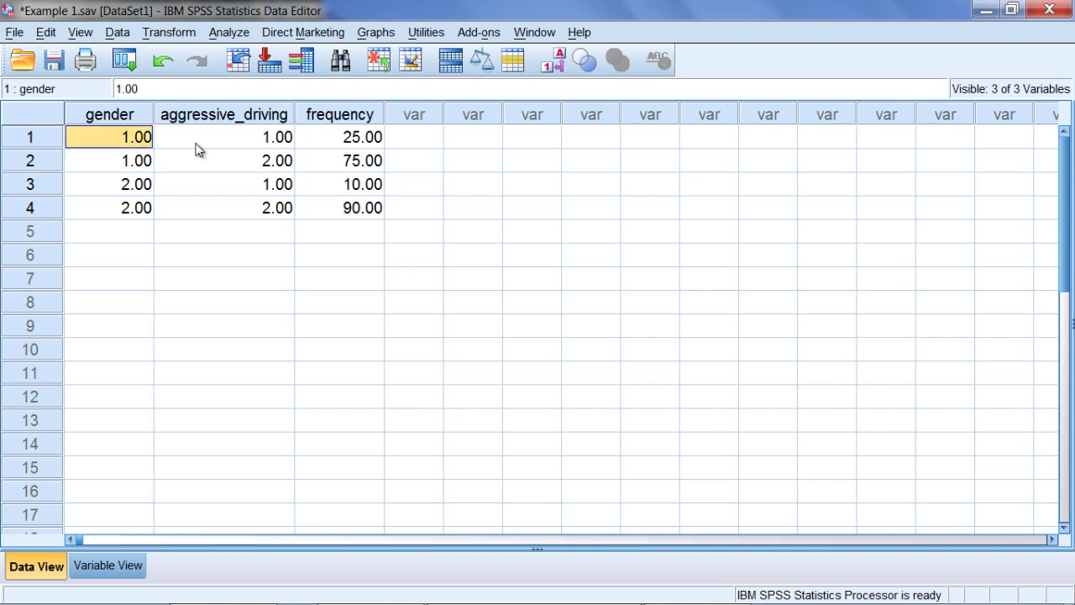
pyautogui.click(198, 143)
pyautogui.click(185, 172)
pyautogui.click(150, 186)
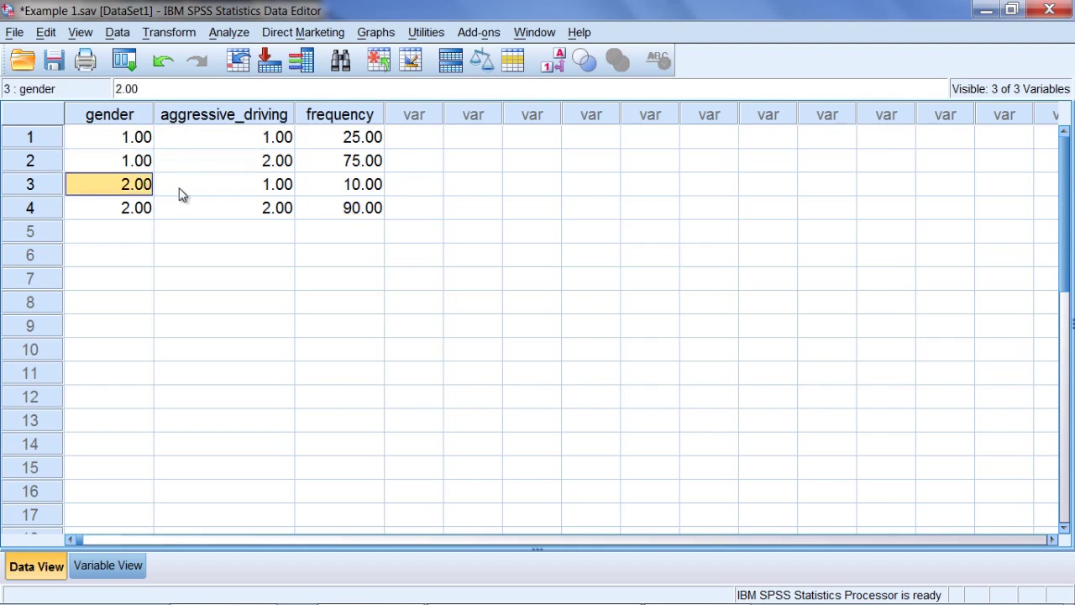
pyautogui.click(186, 195)
pyautogui.click(151, 208)
pyautogui.click(213, 210)
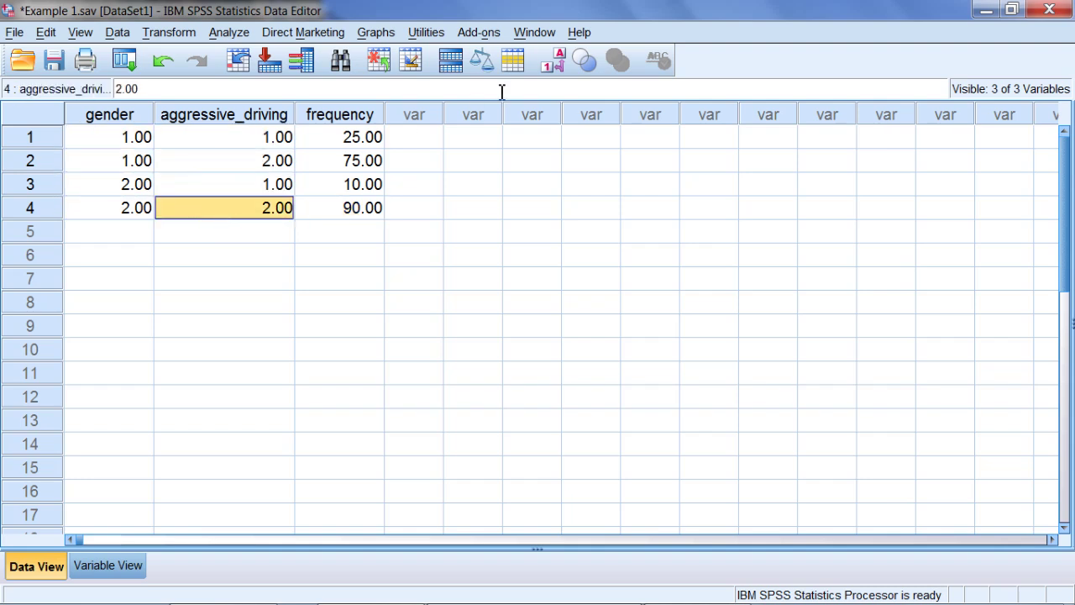
pyautogui.click(552, 61)
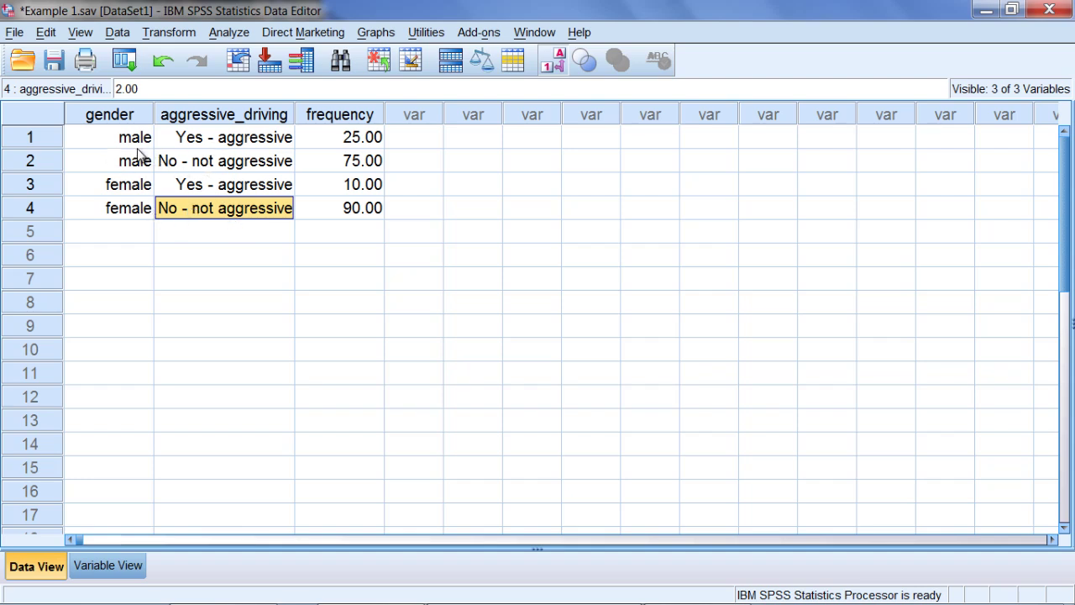
pyautogui.moveTo(36, 138); pyautogui.dragTo(39, 206)
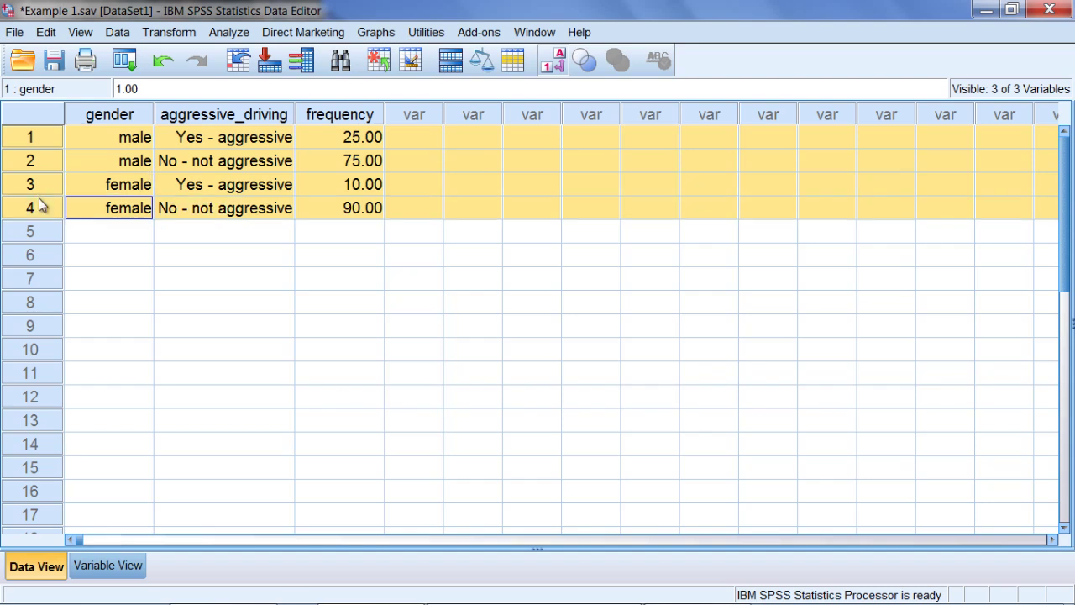
pyautogui.click(188, 228)
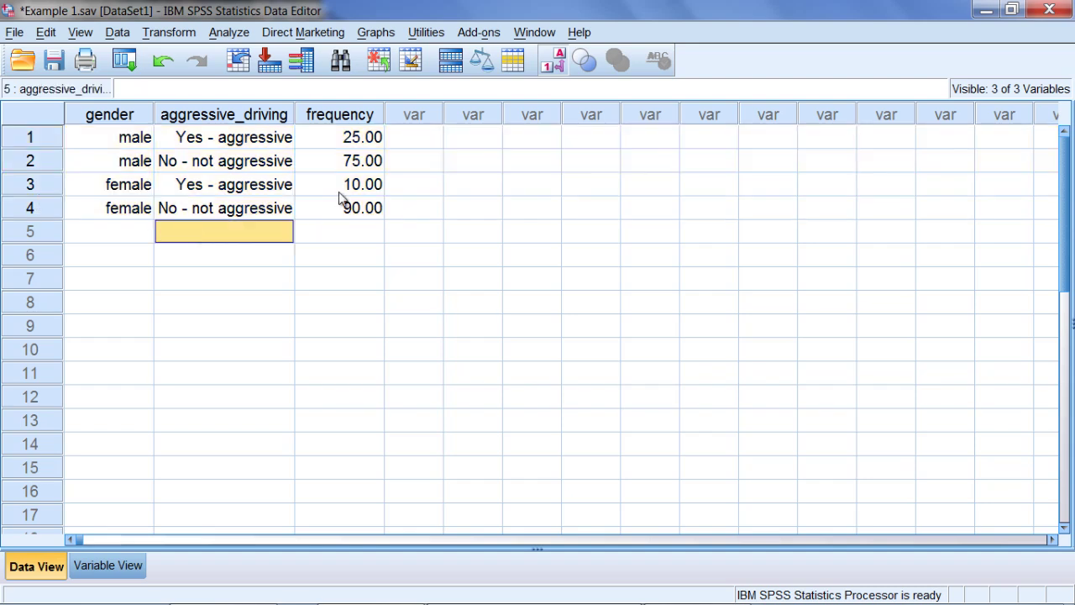
pyautogui.moveTo(360, 137); pyautogui.dragTo(361, 211)
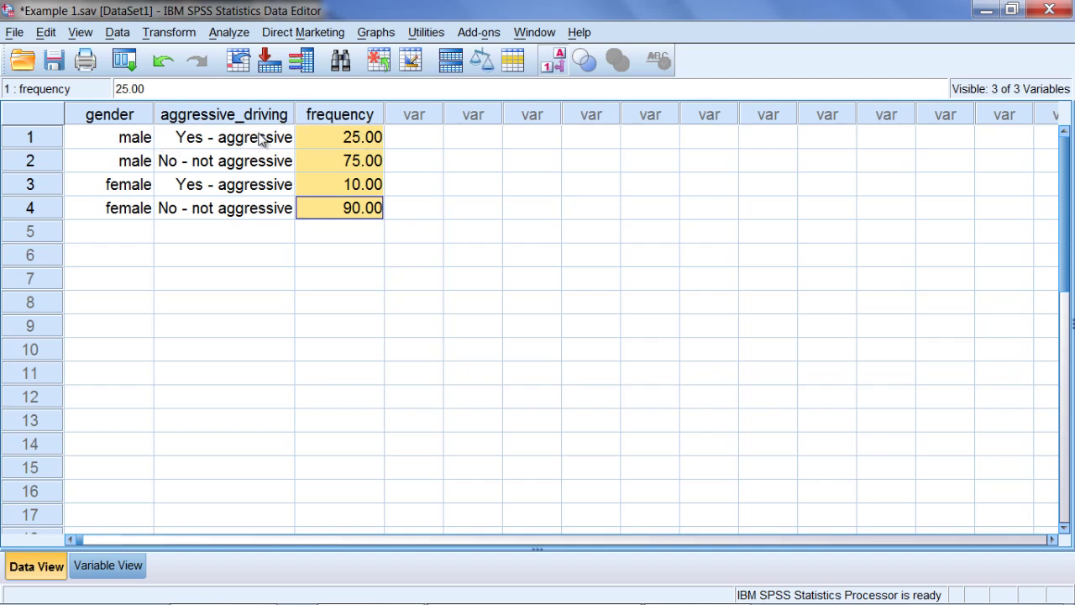
pyautogui.click(324, 167)
pyautogui.click(139, 167)
pyautogui.click(200, 167)
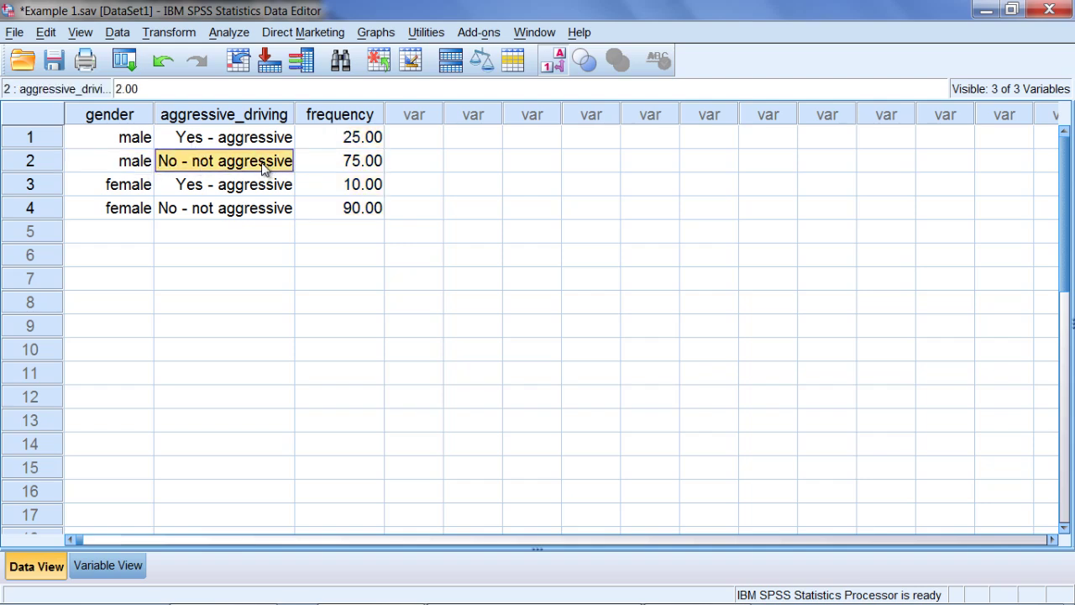
# Step: Turn value labels off and check the 1.00/2.00 gender and aggressive_driving codes in rows 1–4
pyautogui.click(128, 139)
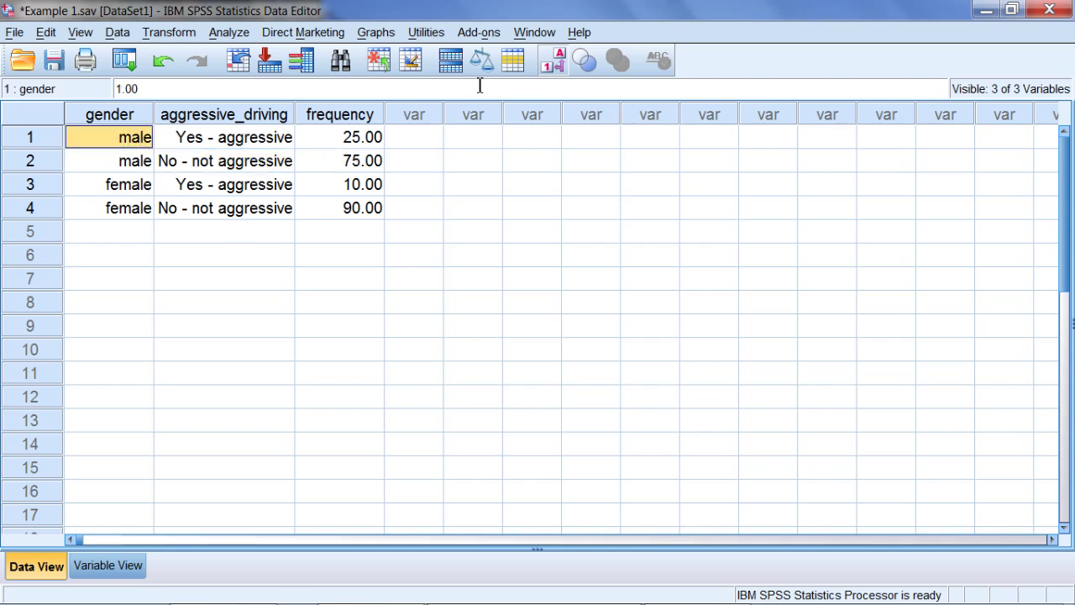
pyautogui.click(553, 59)
pyautogui.keyDown('shift'); pyautogui.click(202, 147); pyautogui.keyUp('shift')
pyautogui.click(139, 161)
pyautogui.keyDown('shift'); pyautogui.click(162, 168); pyautogui.keyUp('shift')
pyautogui.click(137, 185)
pyautogui.keyDown('shift'); pyautogui.click(164, 186); pyautogui.keyUp('shift')
pyautogui.click(143, 208)
pyautogui.keyDown('shift'); pyautogui.click(187, 210); pyautogui.keyUp('shift')
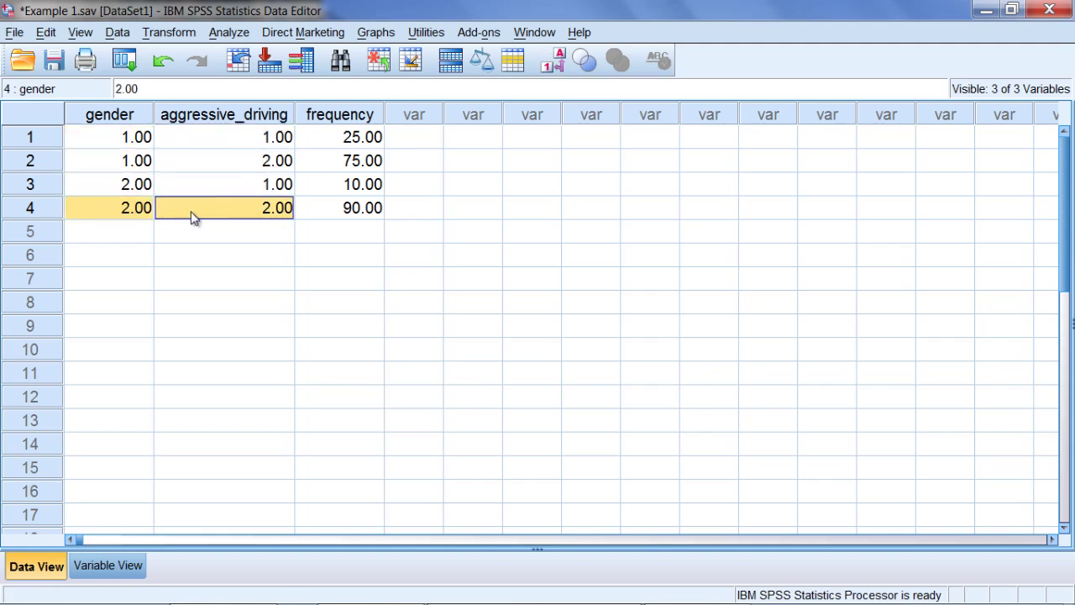
# Step: Check the frequency counts 25, 75, 10, 90 and select all four frequency cells
pyautogui.click(391, 140)
pyautogui.click(372, 161)
pyautogui.click(369, 187)
pyautogui.click(365, 203)
pyautogui.click(351, 139)
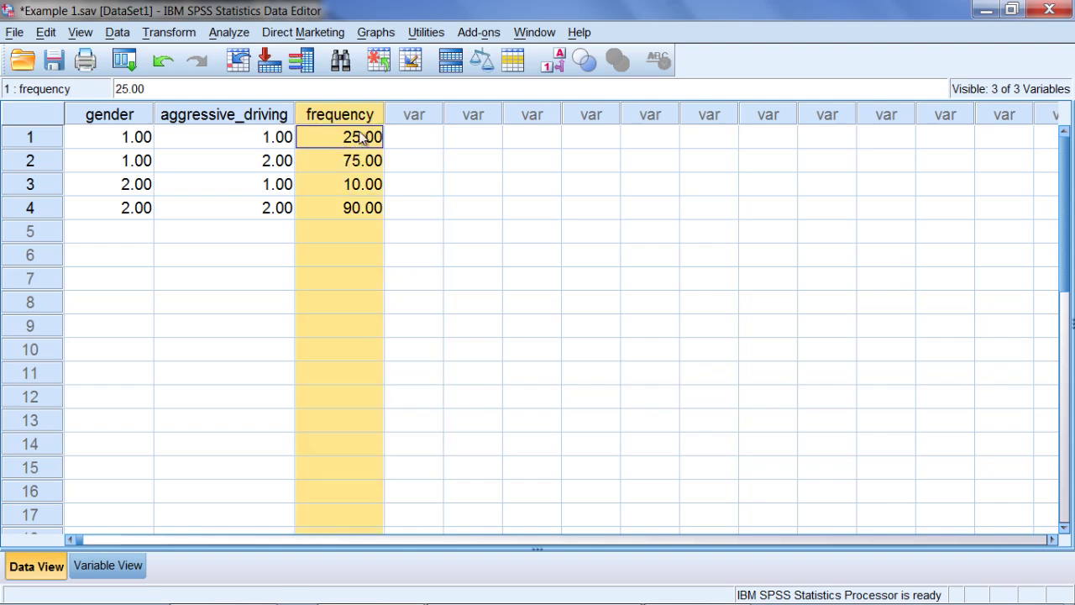
pyautogui.moveTo(348, 142); pyautogui.dragTo(361, 212)
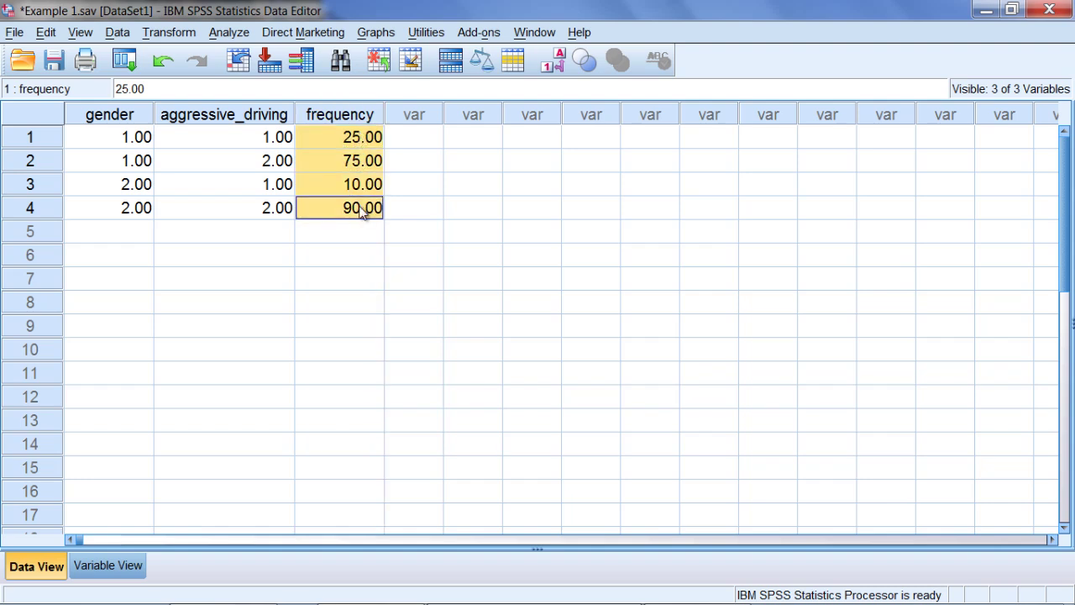